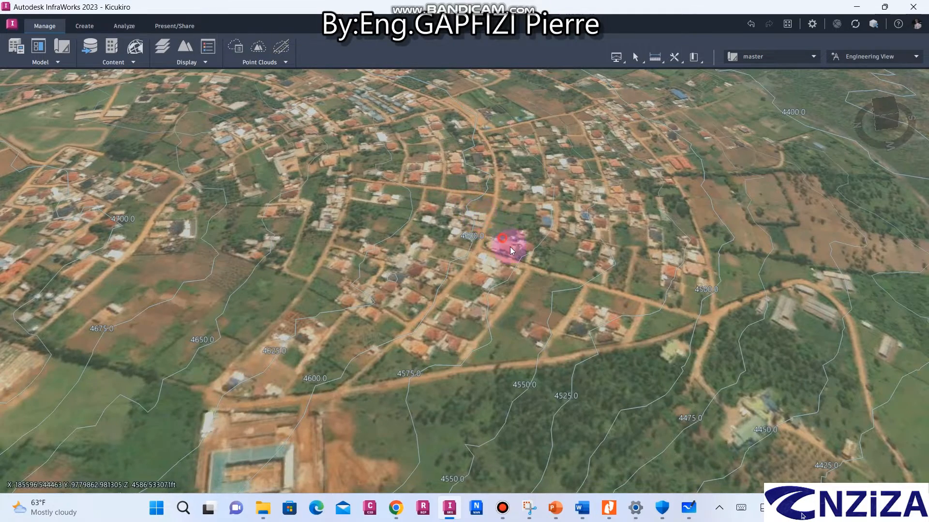
# Open the application options and keep English as the language in the General settings.
pyautogui.moveTo(510, 246); pyautogui.dragTo(462, 250)
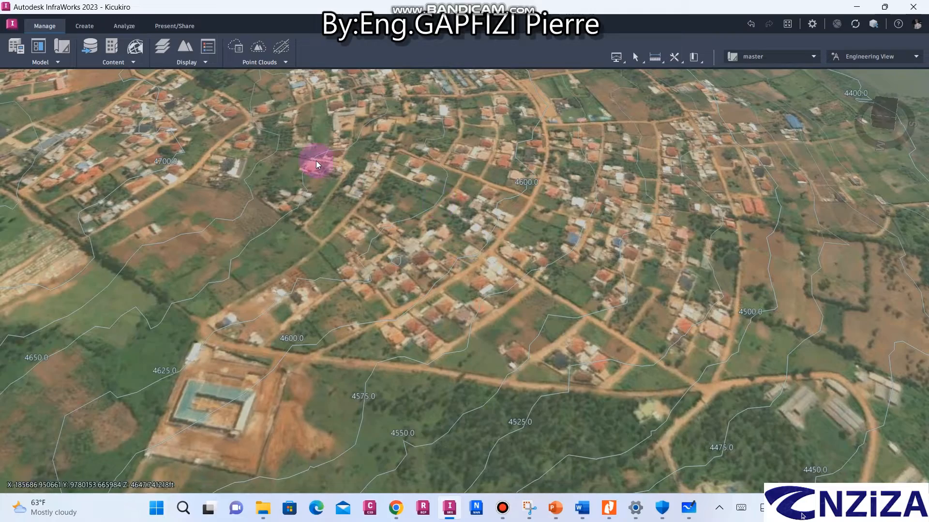
pyautogui.moveTo(399, 231); pyautogui.dragTo(484, 248)
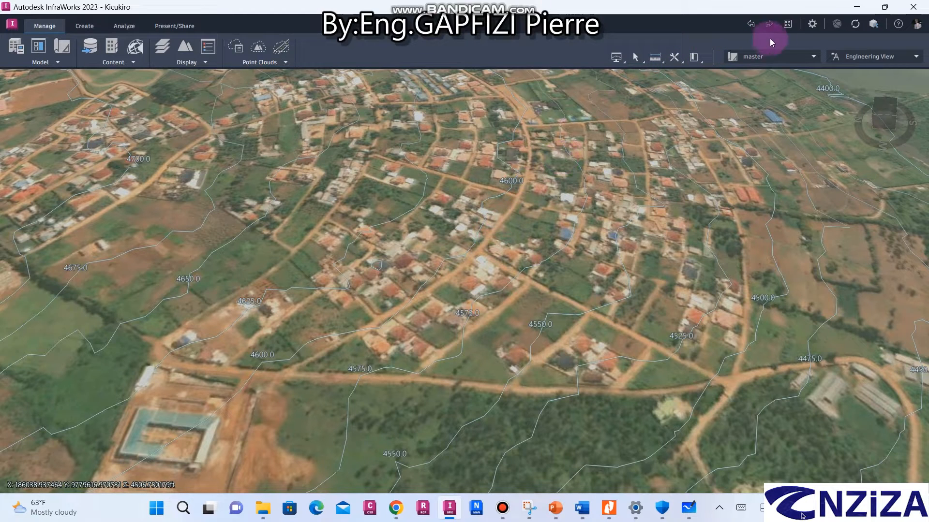
pyautogui.click(814, 24)
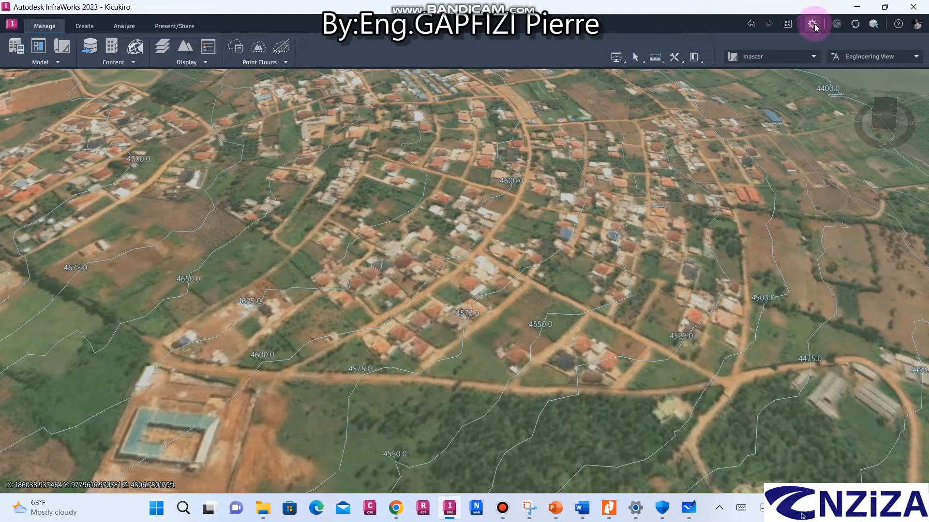
pyautogui.moveTo(438, 138); pyautogui.dragTo(488, 81)
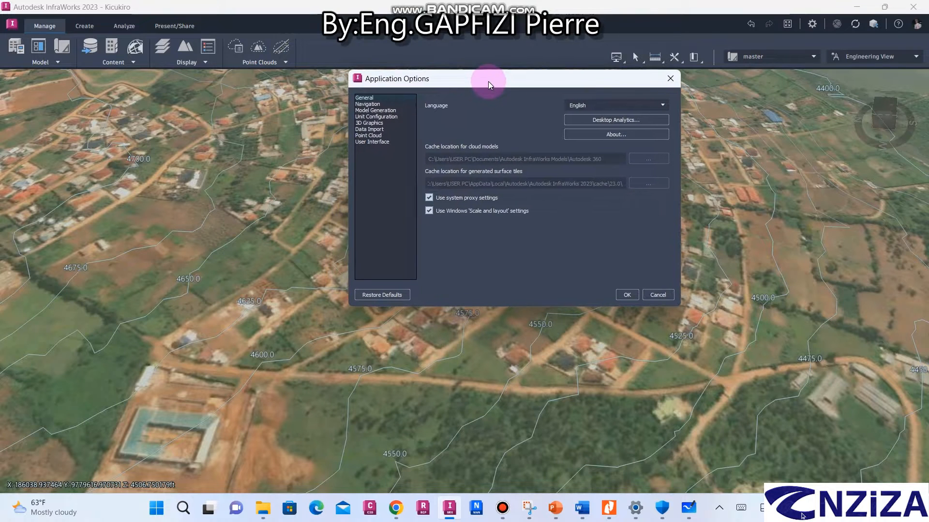
pyautogui.click(374, 98)
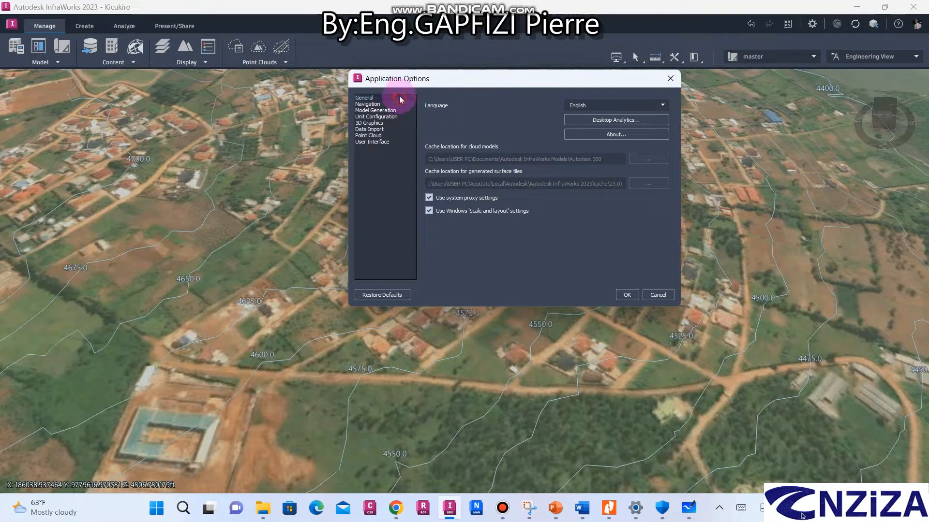
pyautogui.click(662, 105)
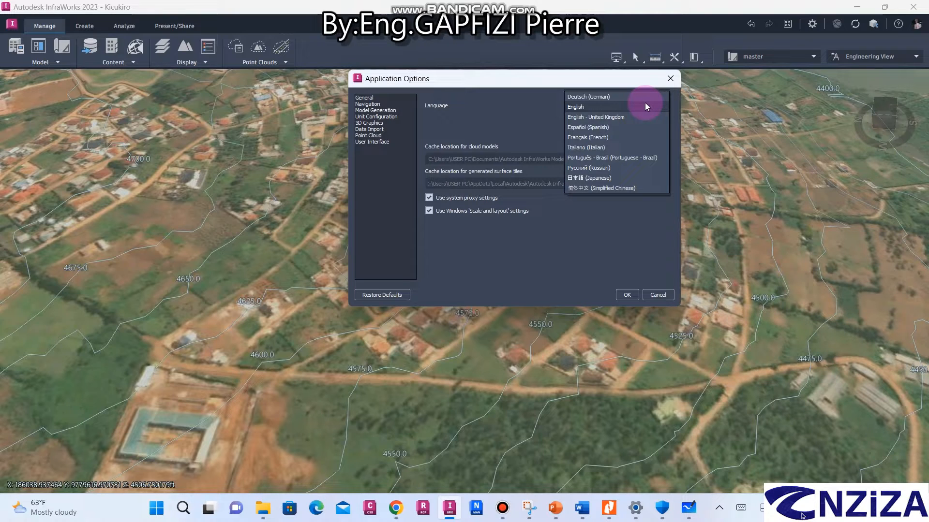
pyautogui.click(645, 104)
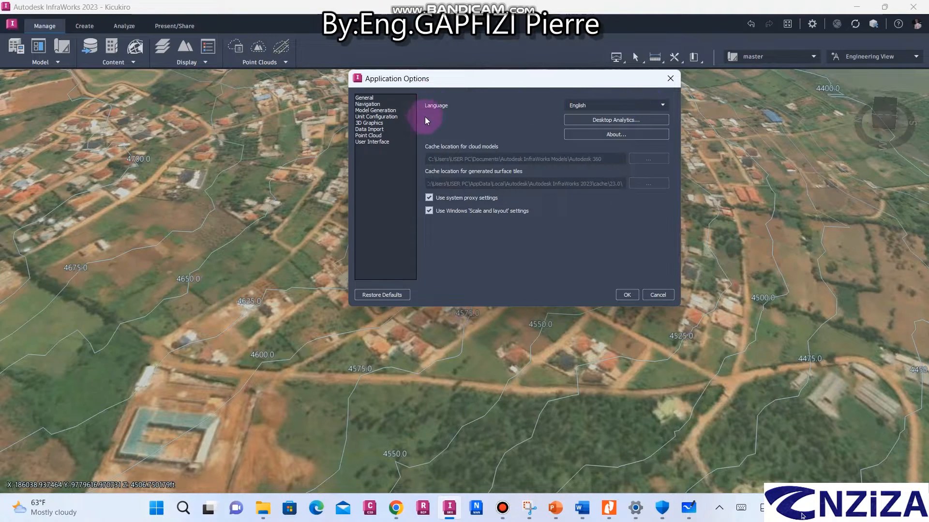
# Set the default units to Metric in the unit configuration and check the available length unit types.
pyautogui.click(402, 117)
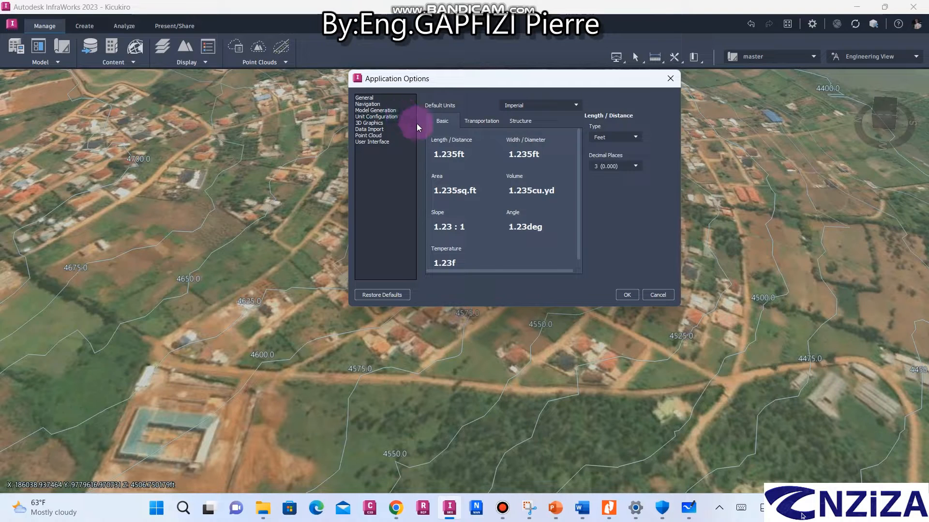
pyautogui.click(544, 106)
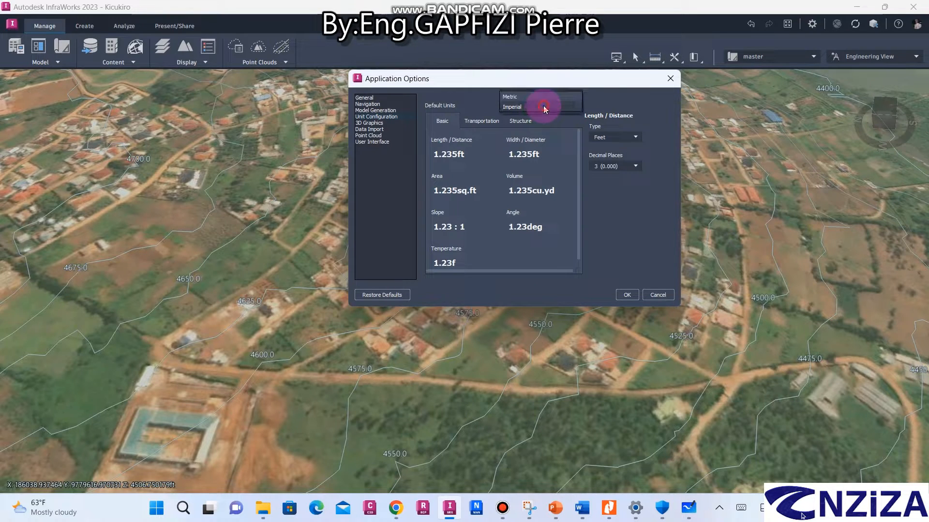
pyautogui.click(541, 97)
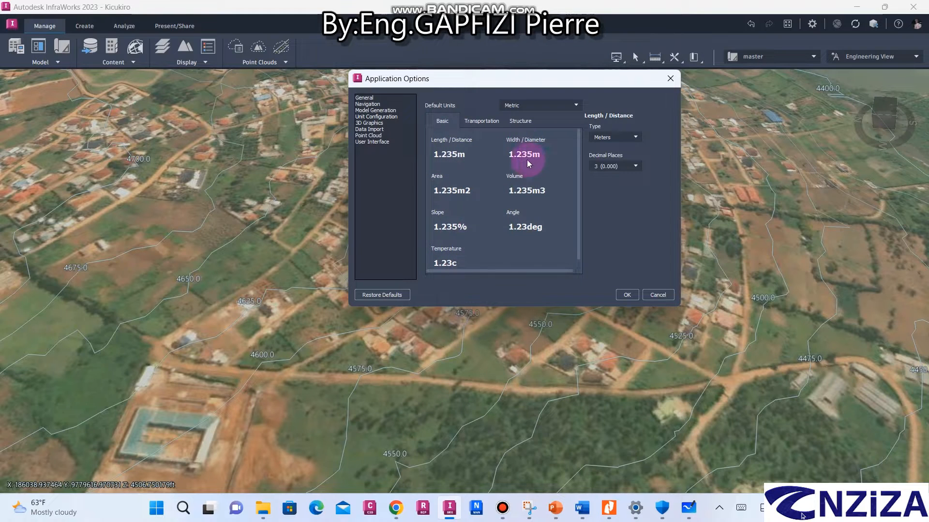
pyautogui.click(635, 135)
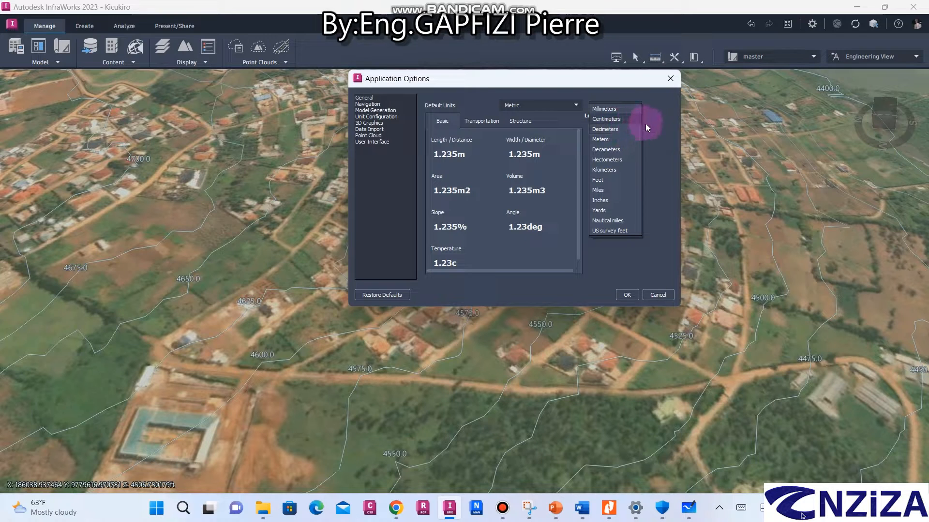
pyautogui.click(655, 135)
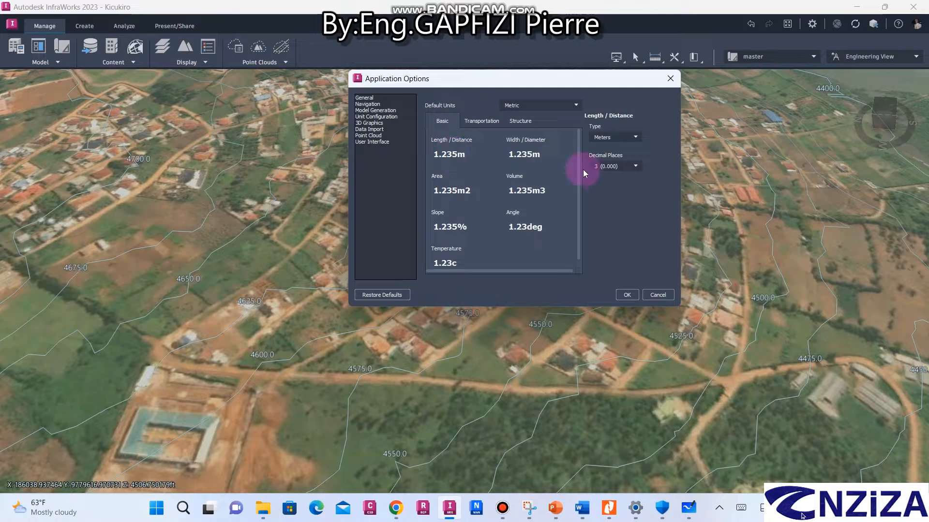
# Set the Length / Distance and Width / Diameter units to two decimal places.
pyautogui.click(461, 157)
pyautogui.click(637, 167)
pyautogui.click(626, 162)
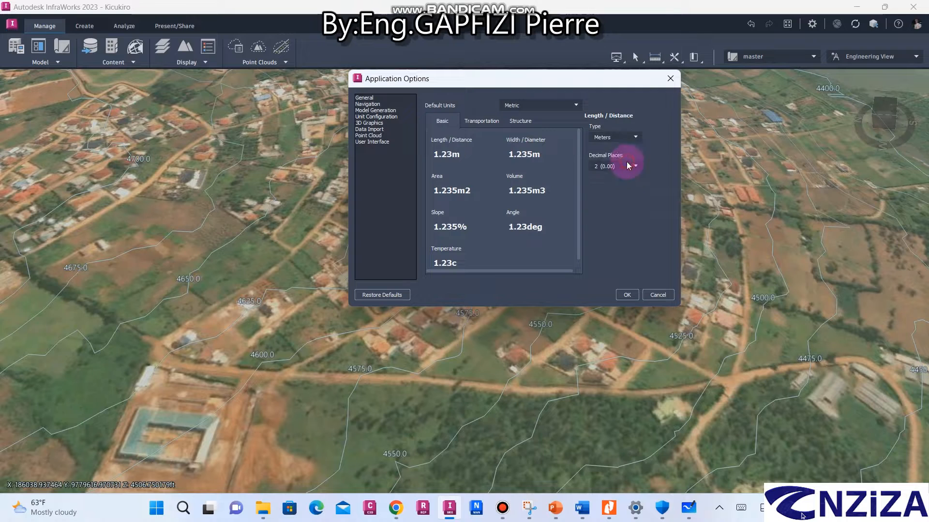
pyautogui.click(525, 153)
pyautogui.click(636, 167)
pyautogui.click(616, 160)
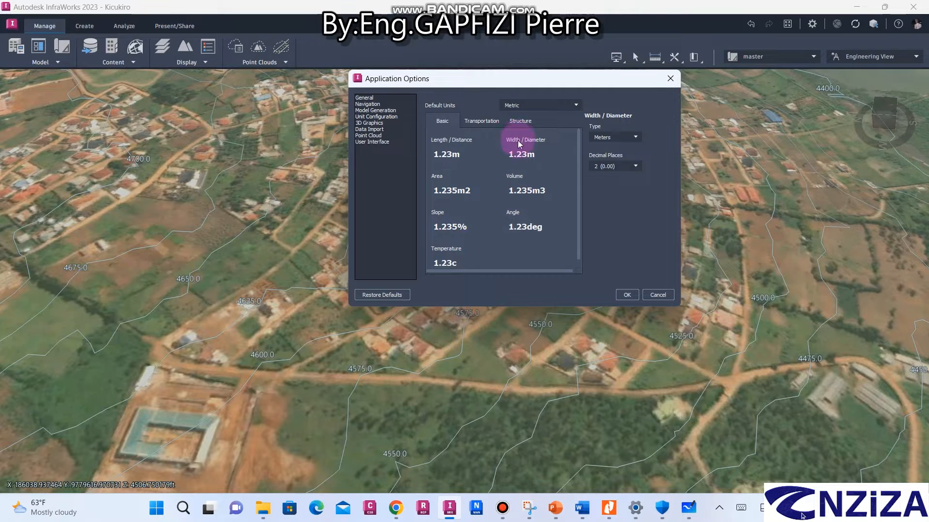
# Try three decimal places for the transportation Station unit, then return it to zero decimal places.
pyautogui.click(481, 122)
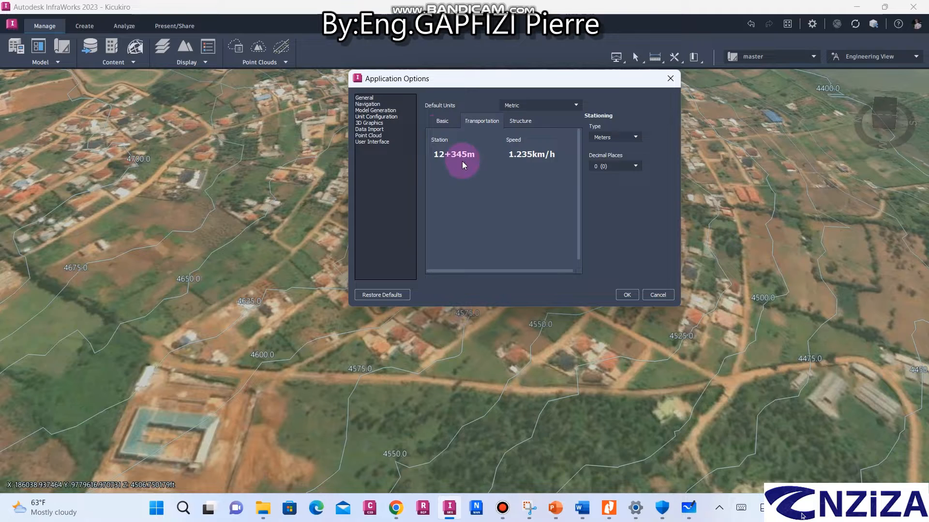
pyautogui.click(635, 168)
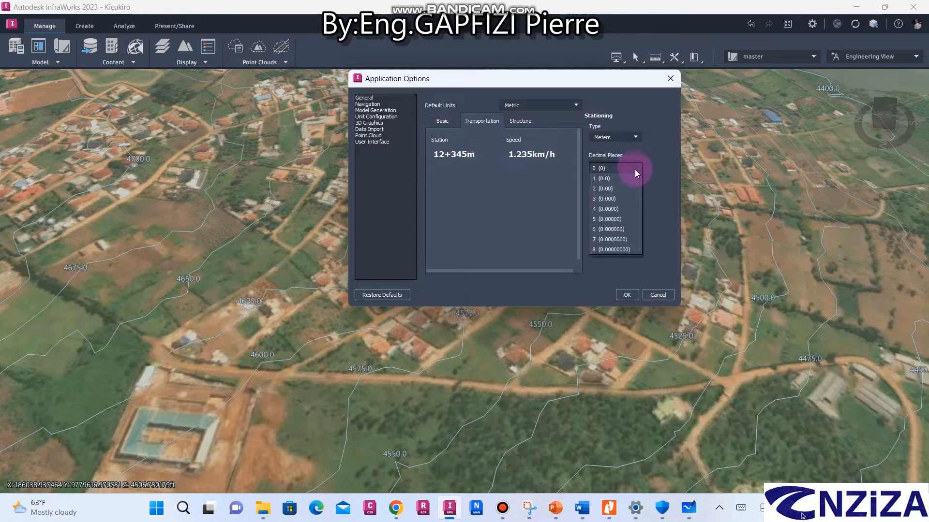
pyautogui.click(623, 198)
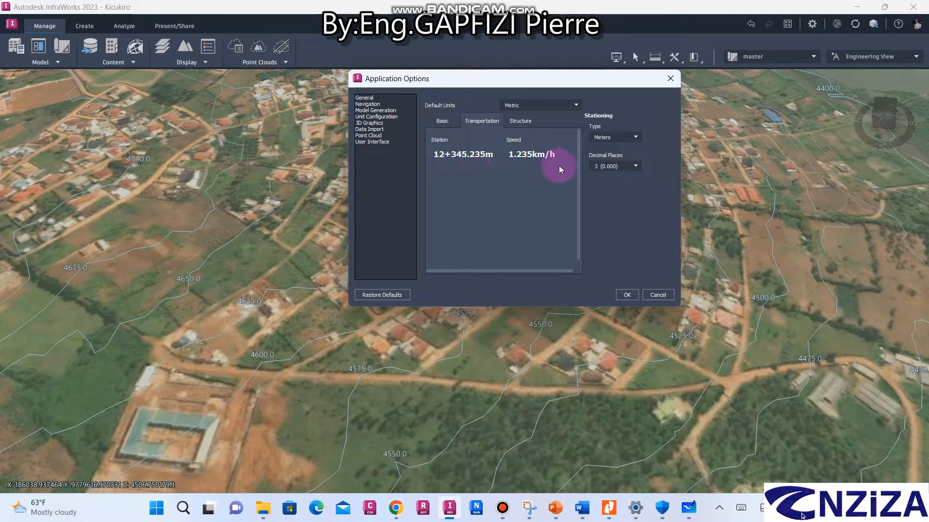
pyautogui.click(622, 168)
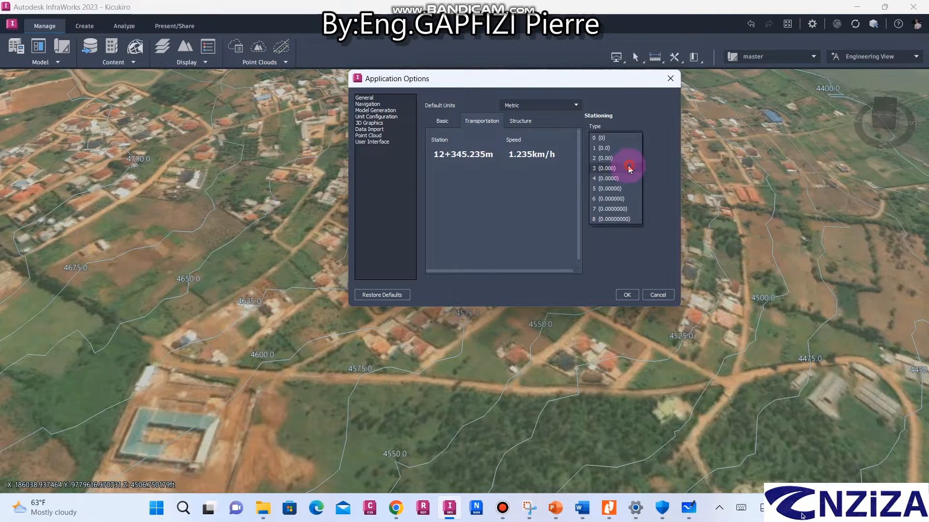
pyautogui.click(618, 138)
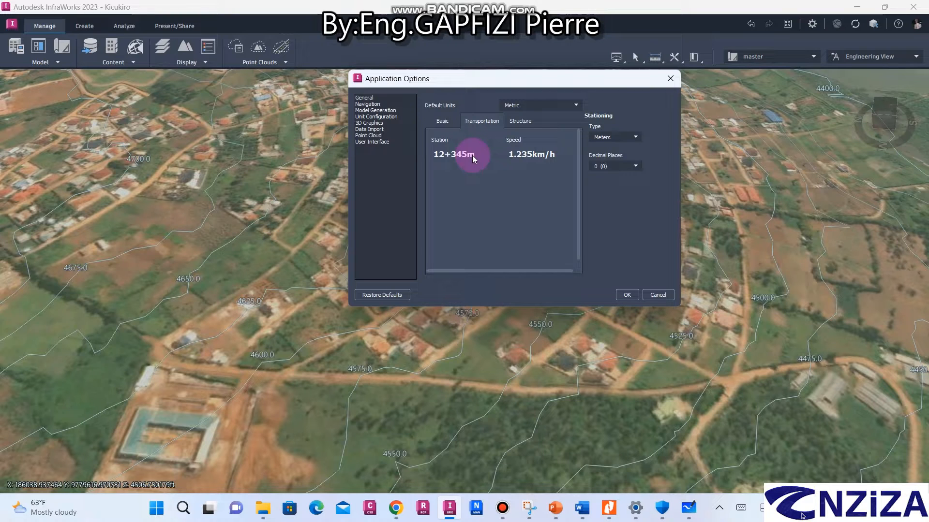
# Check the transportation speed unit and the structure weight, moment and stress units, then apply the unit settings.
pyautogui.click(528, 157)
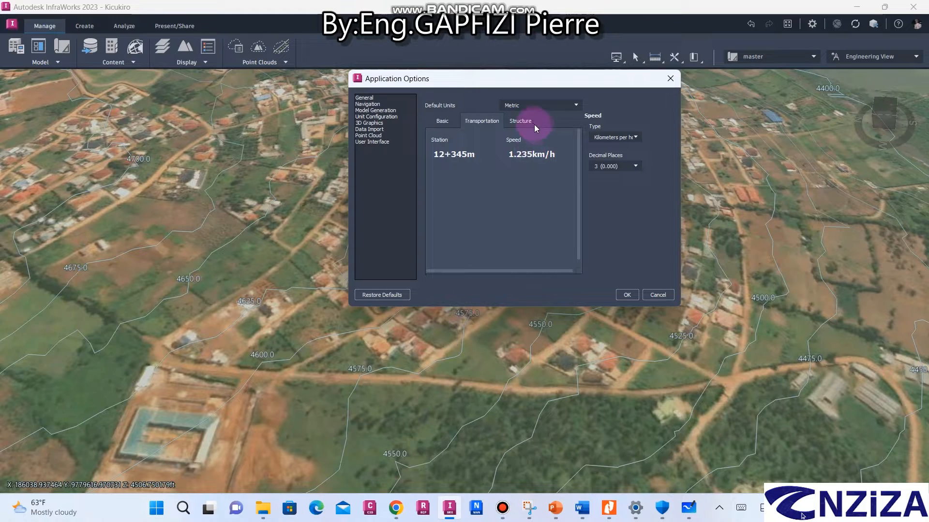
pyautogui.click(520, 121)
pyautogui.click(462, 153)
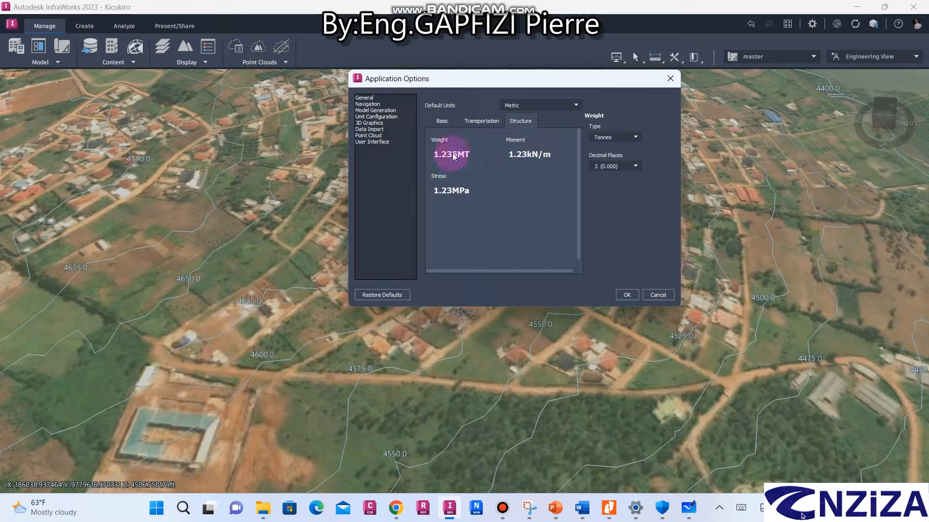
pyautogui.click(545, 154)
pyautogui.click(463, 190)
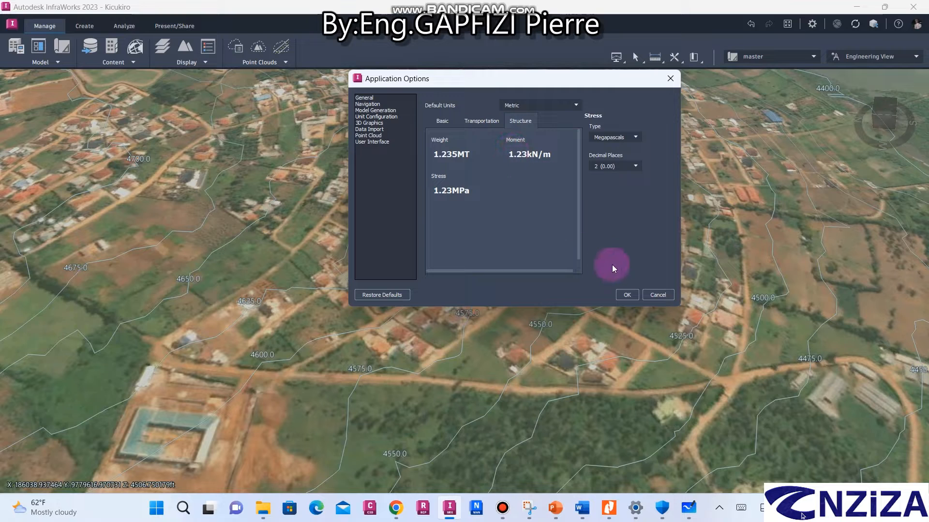
pyautogui.click(626, 295)
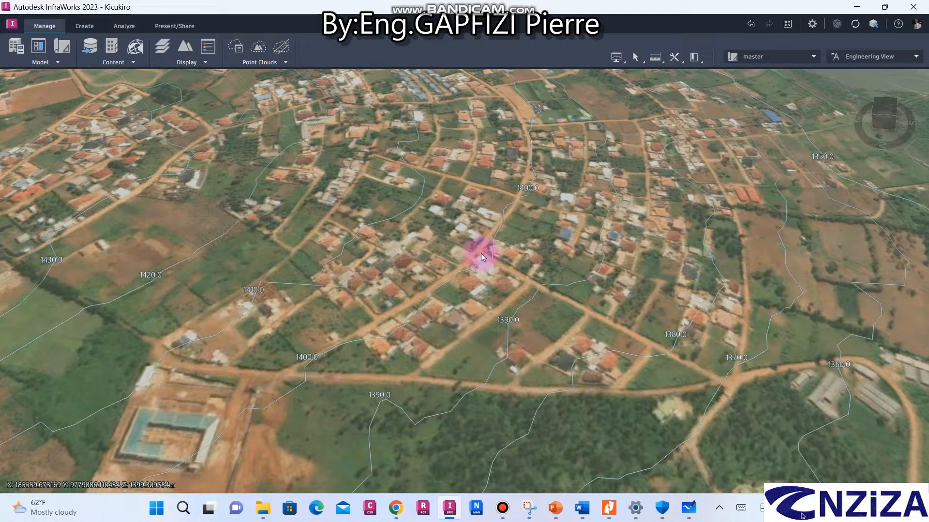
# Start a planning road on the main dirt road, at the junction near the blue-roofed rectangular compound.
pyautogui.scroll(1, 478, 260)
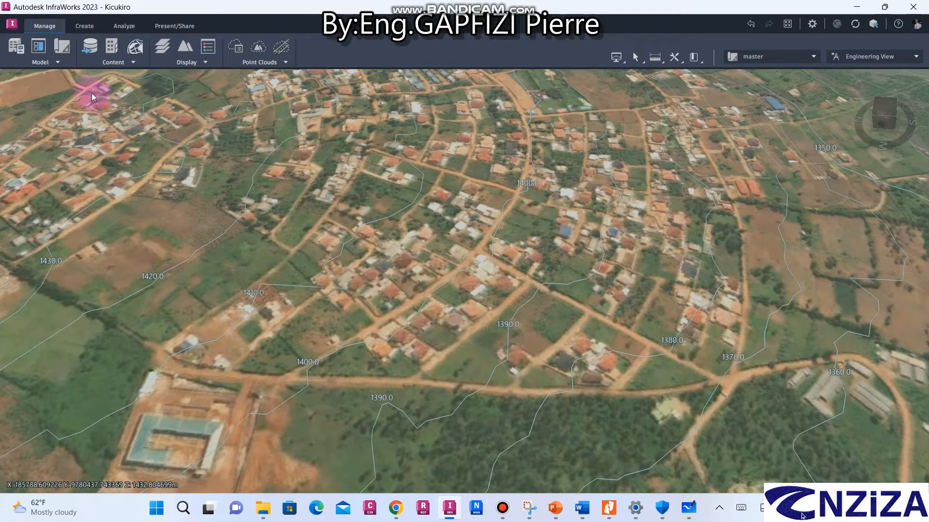
pyautogui.click(88, 28)
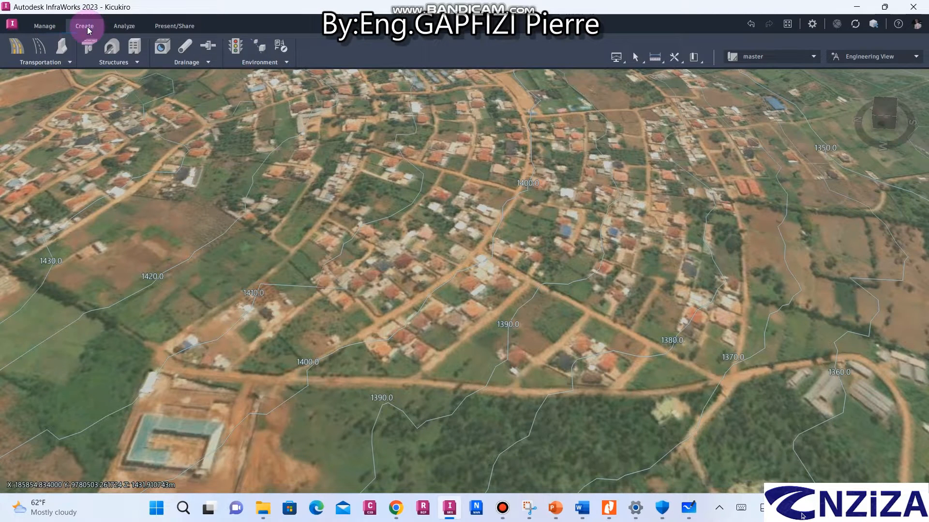
pyautogui.click(71, 63)
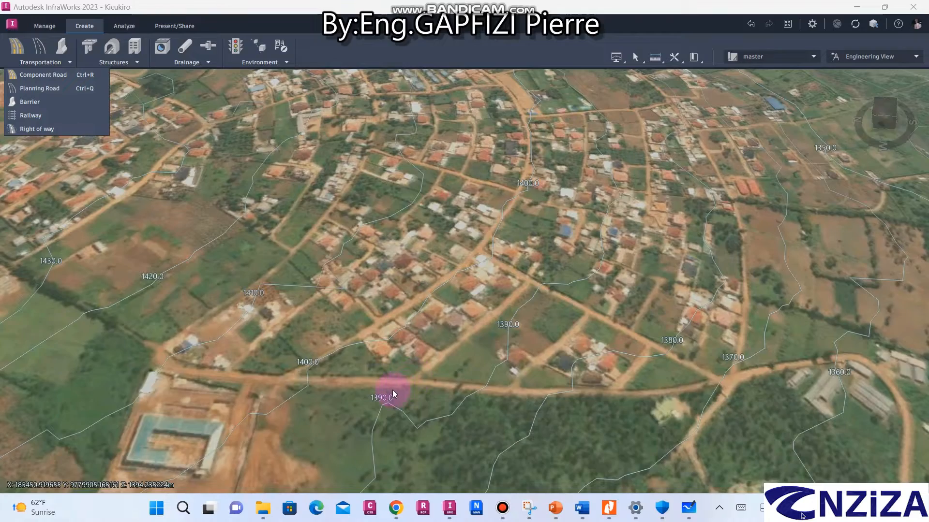
pyautogui.scroll(-4, 393, 389)
pyautogui.scroll(3, 352, 371)
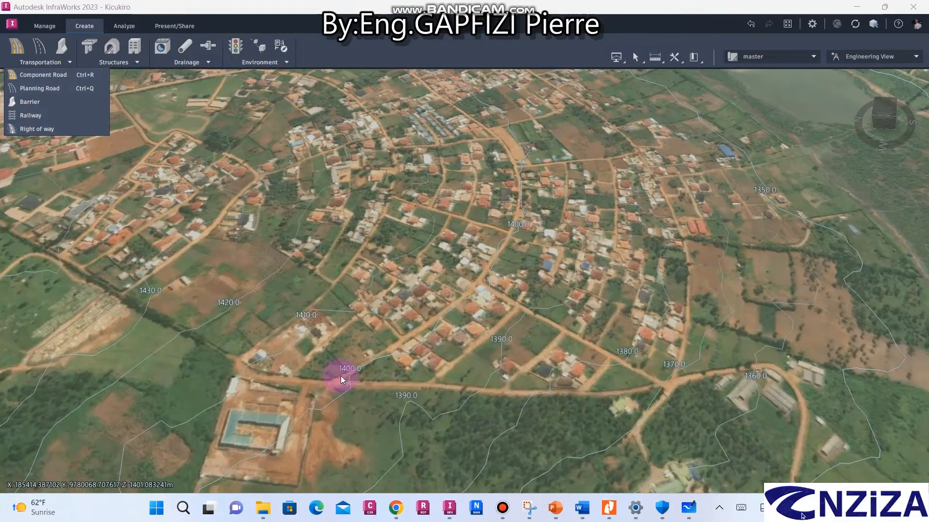
pyautogui.scroll(-2, 364, 377)
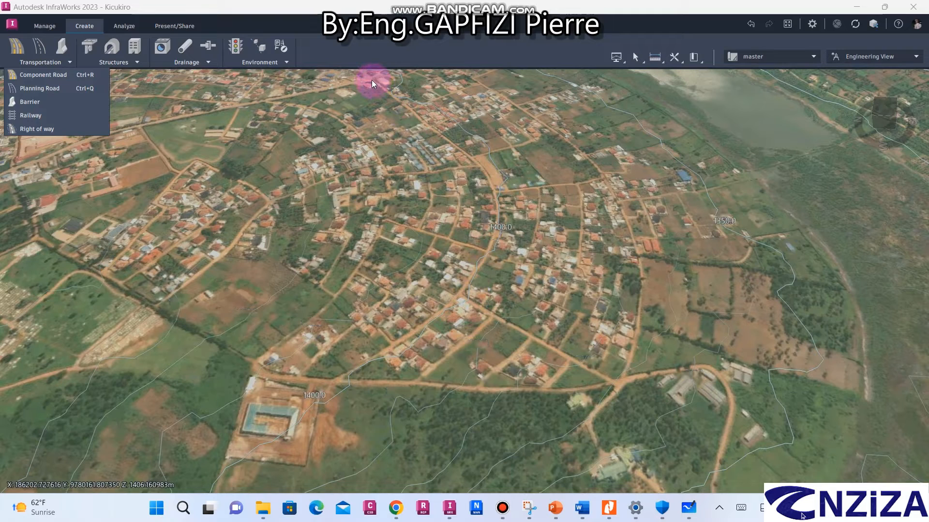
pyautogui.scroll(2, 371, 80)
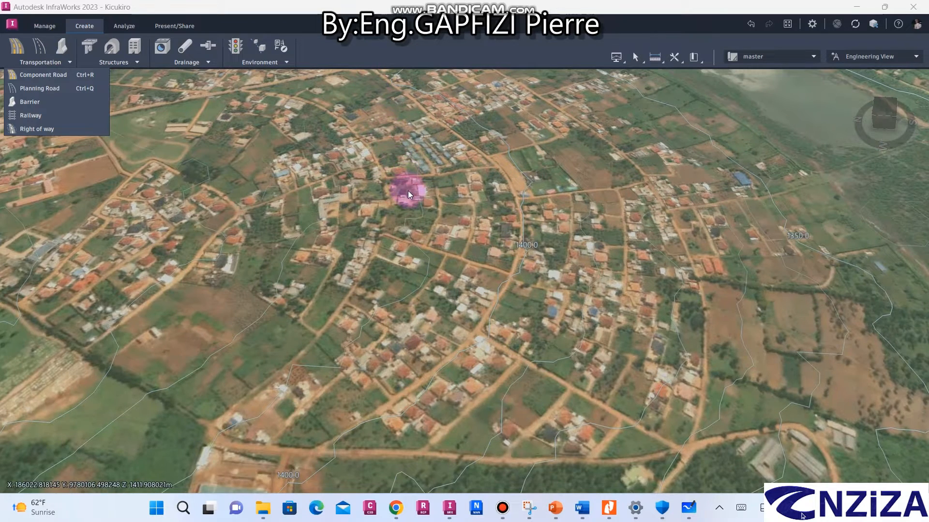
pyautogui.scroll(-2, 406, 189)
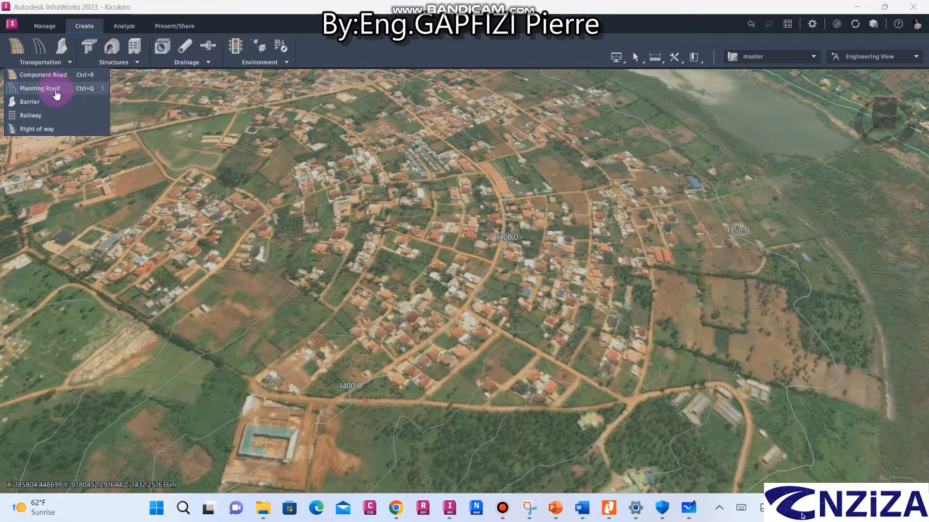
pyautogui.click(40, 88)
pyautogui.scroll(3, 343, 414)
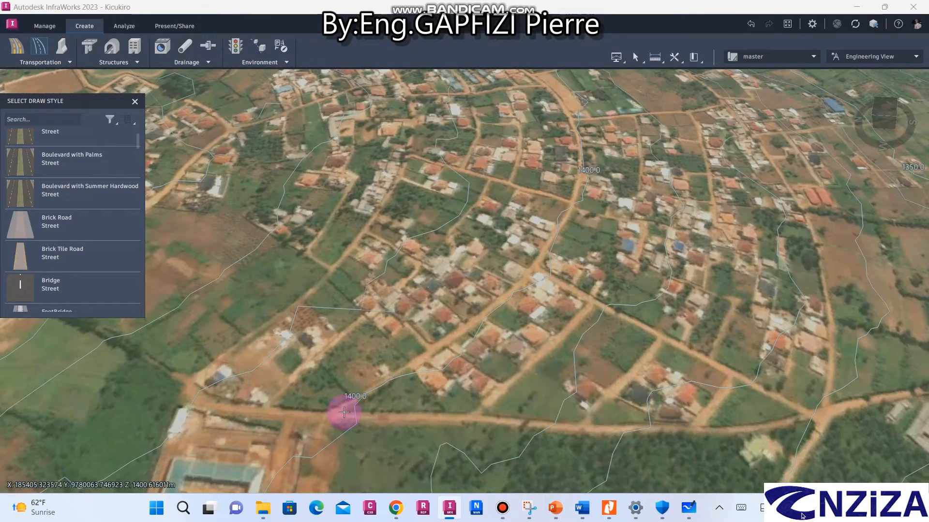
pyautogui.click(346, 425)
# Extend the planning road along the diagonal dirt road to the first large fork, with points about 75, 84 and 82 m apart.
pyautogui.scroll(-4, 321, 439)
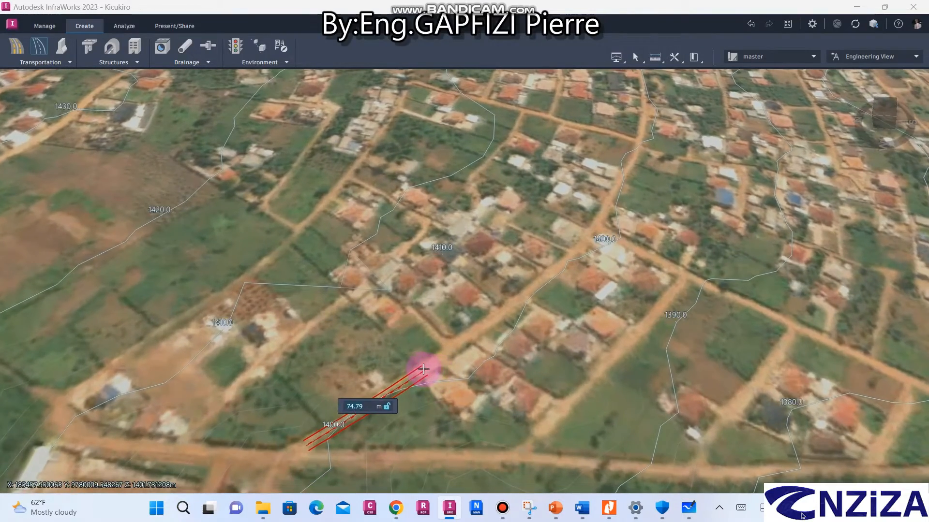
pyautogui.click(424, 369)
pyautogui.scroll(-4, 393, 387)
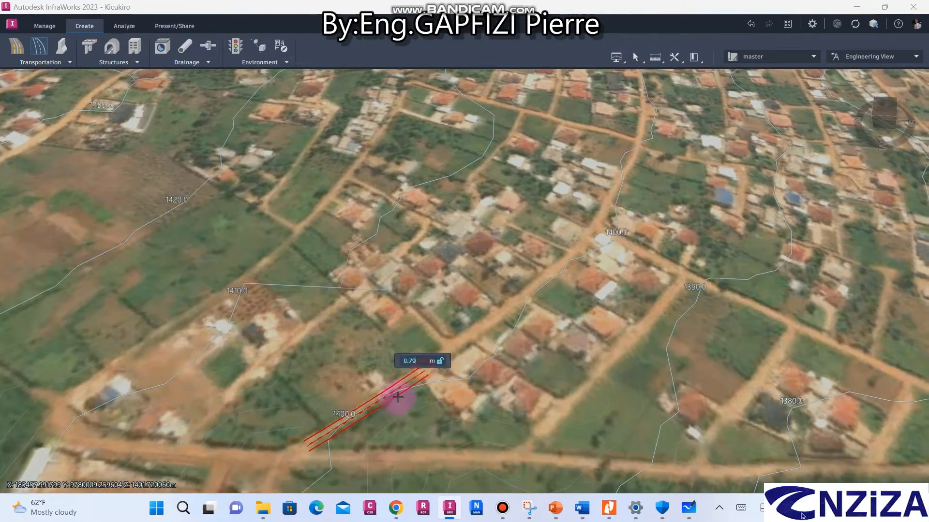
pyautogui.scroll(4, 484, 313)
pyautogui.scroll(2, 481, 308)
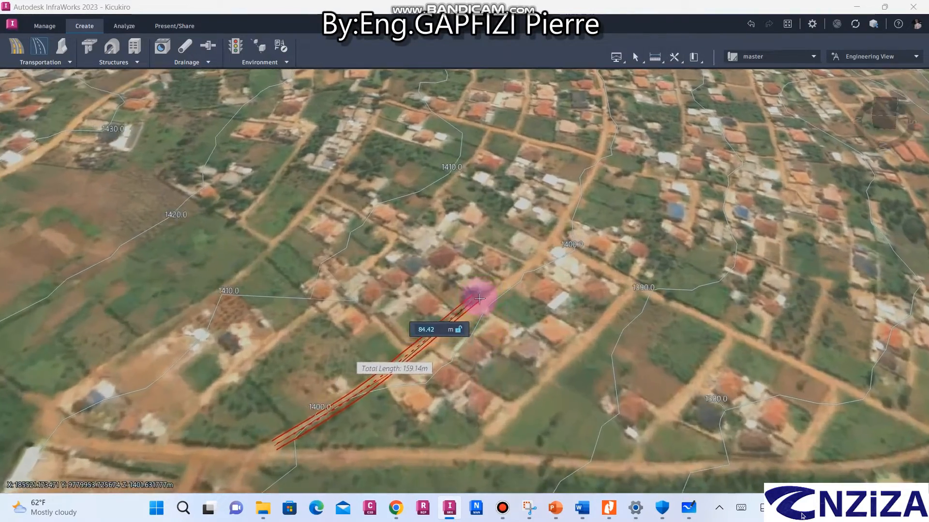
pyautogui.click(479, 304)
pyautogui.scroll(-4, 406, 394)
pyautogui.scroll(5, 472, 283)
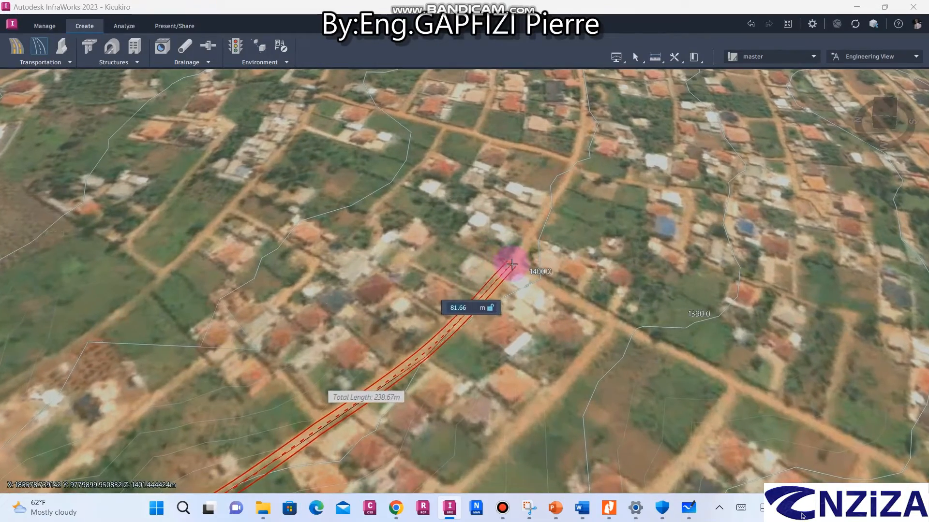
pyautogui.click(511, 264)
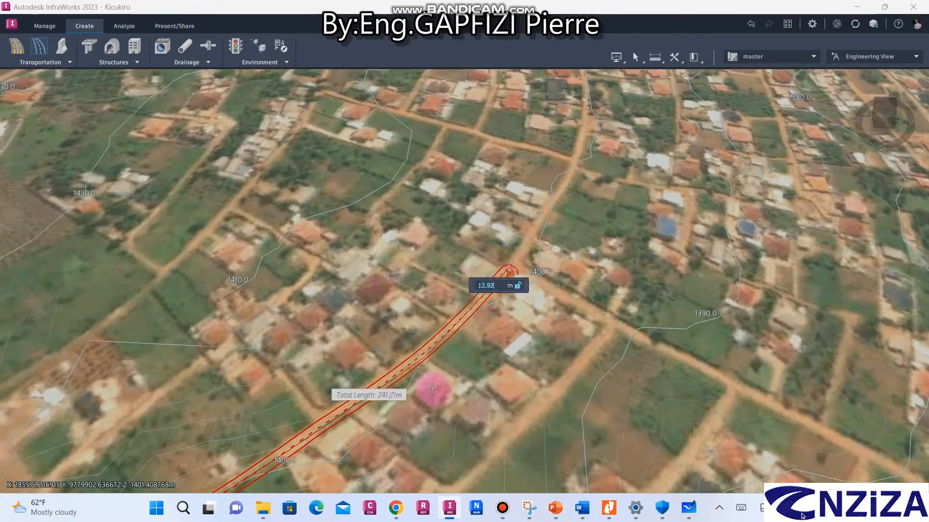
# Continue the planning road around the dirt road's bend and past the side-road junction into the wide dirt clearing.
pyautogui.scroll(-5, 426, 401)
pyautogui.scroll(4, 472, 293)
pyautogui.scroll(4, 532, 211)
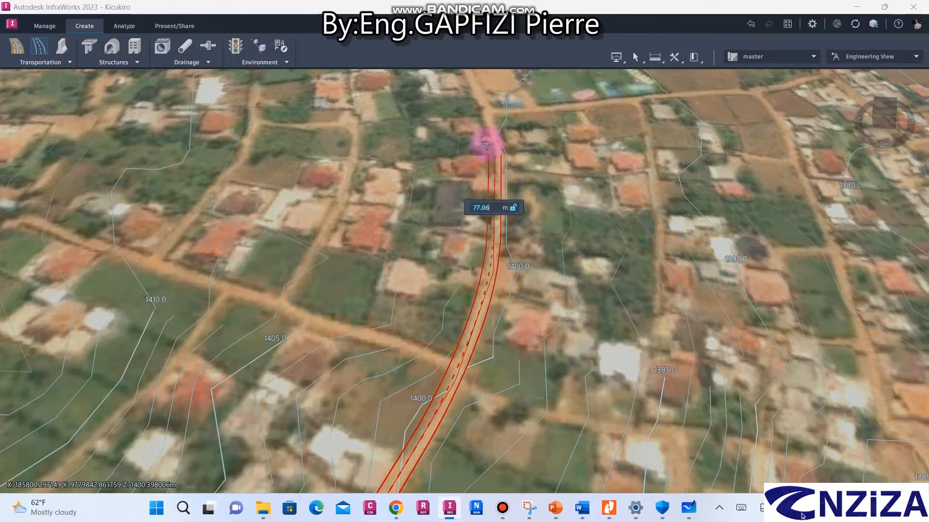
pyautogui.click(498, 150)
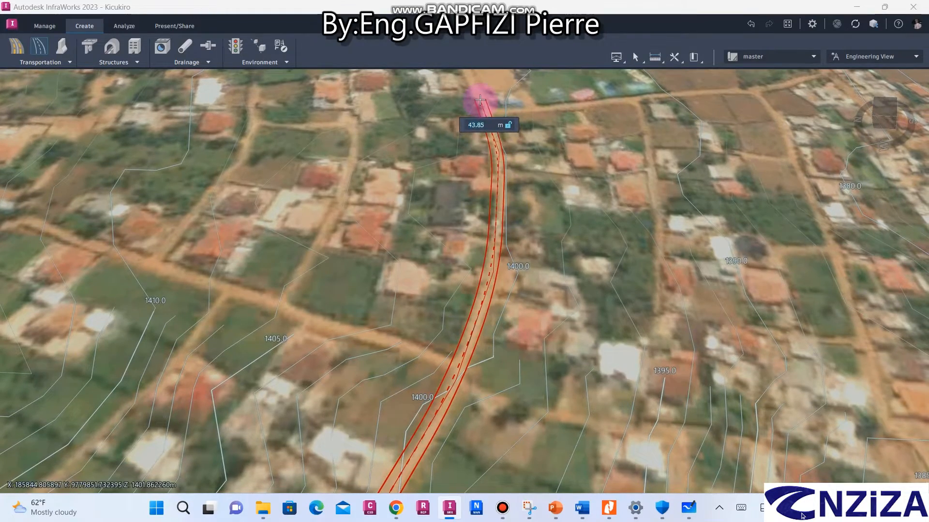
pyautogui.click(577, 379)
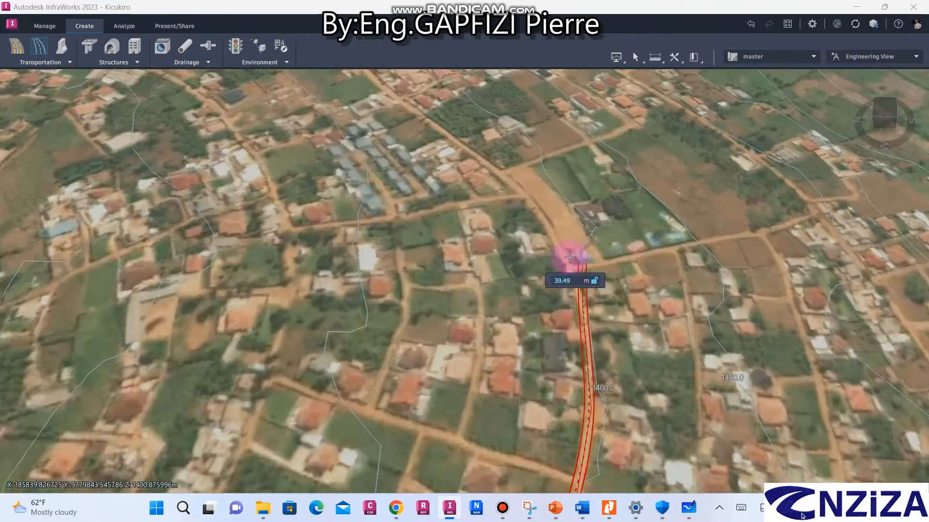
pyautogui.scroll(5, 557, 237)
pyautogui.scroll(-3, 568, 236)
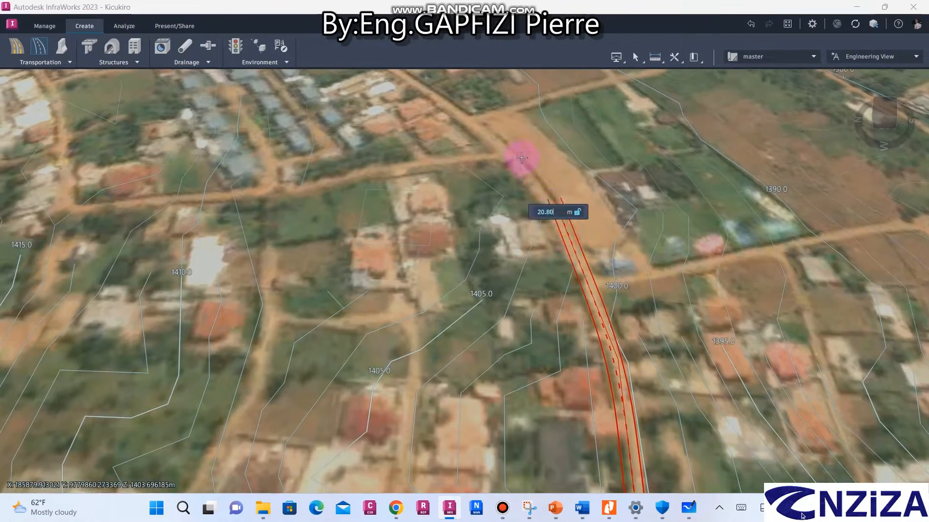
pyautogui.click(515, 182)
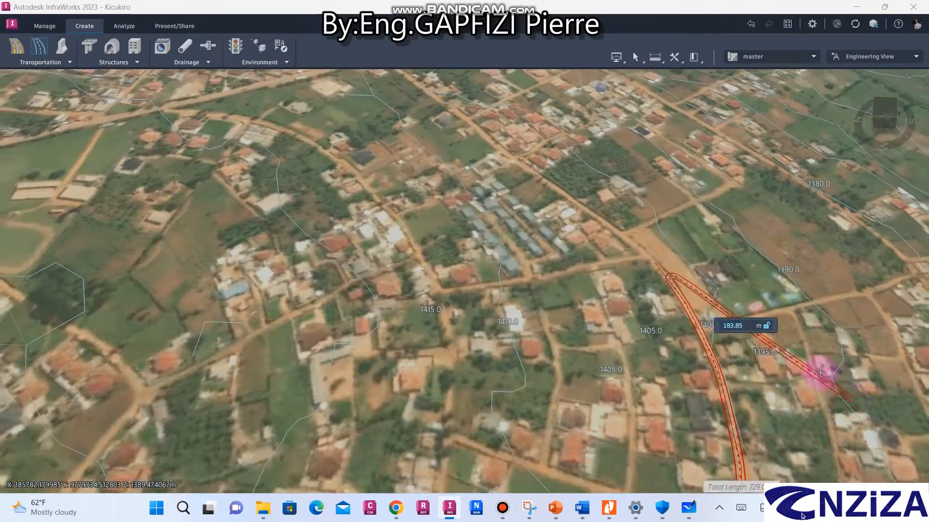
# Carry the planning road past the rows of blue-roofed houses and finish it near the large road junction at the far end.
pyautogui.scroll(5, 680, 266)
pyautogui.scroll(-1, 663, 247)
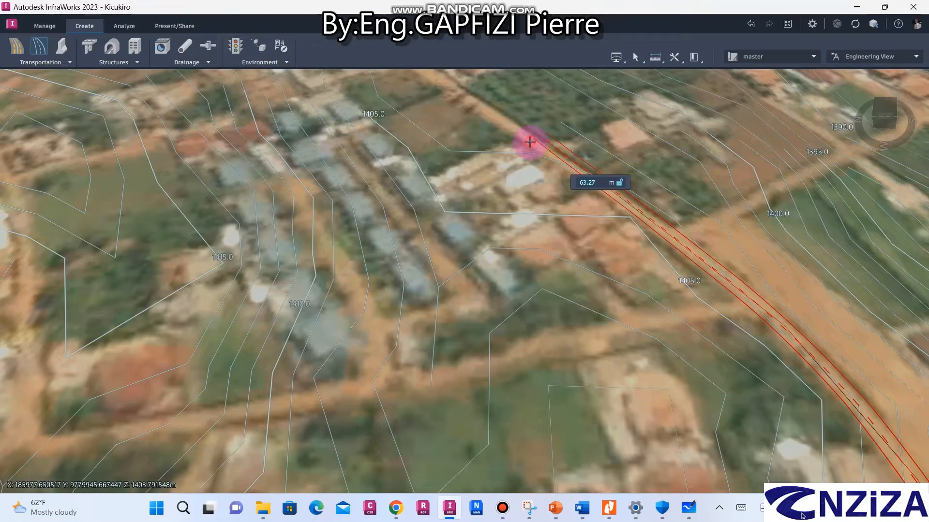
pyautogui.scroll(-3, 678, 346)
pyautogui.scroll(4, 638, 260)
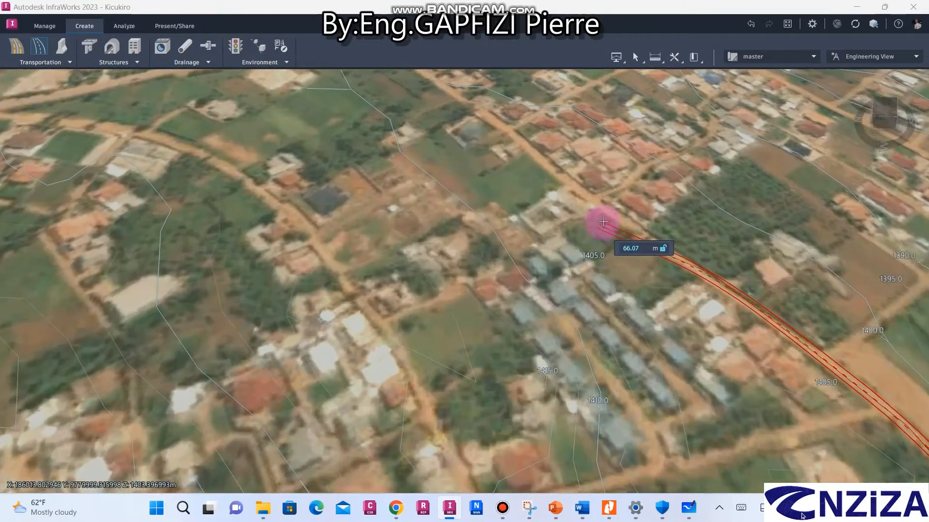
pyautogui.click(608, 200)
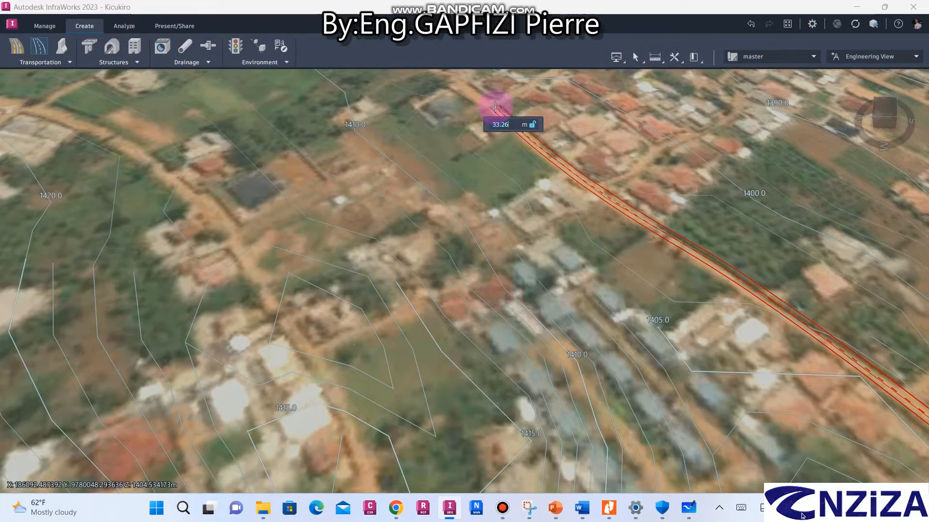
pyautogui.scroll(-3, 518, 135)
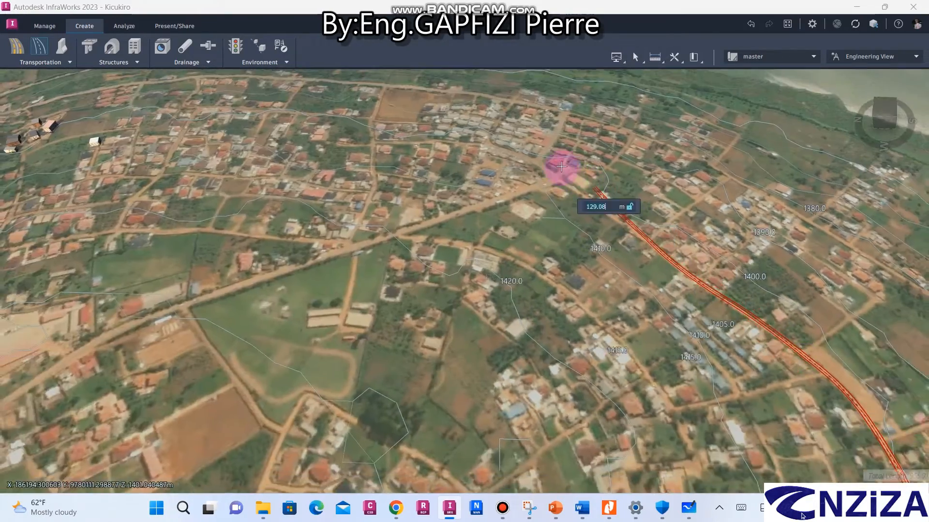
pyautogui.scroll(5, 649, 233)
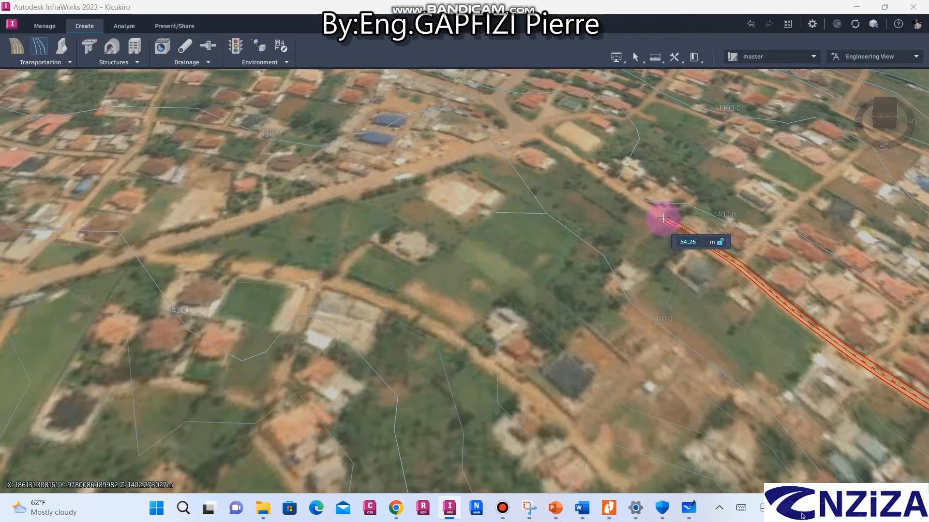
pyautogui.click(538, 134)
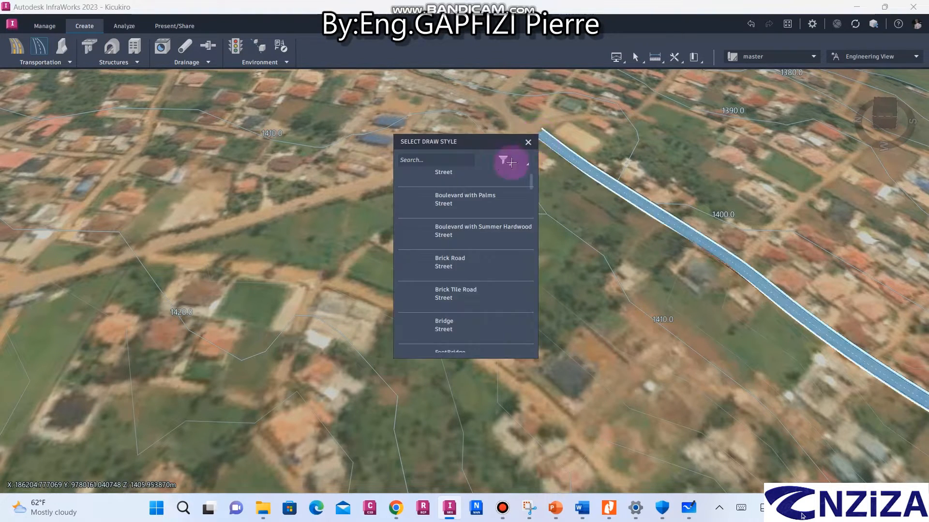
# Examine the available street draw styles, especially the Bridge Deck variants with Simple Barrier, sidewalks and medians.
pyautogui.scroll(-1, 415, 261)
pyautogui.scroll(-6, 415, 263)
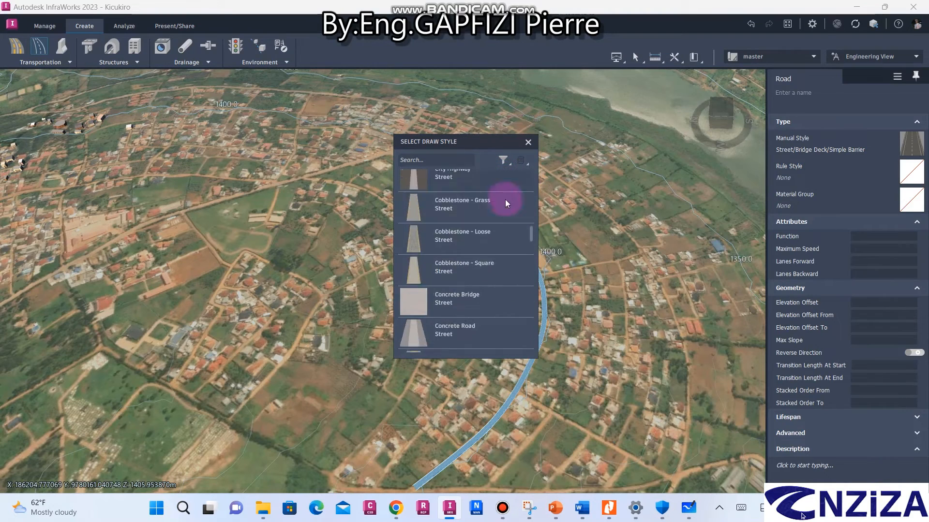
pyautogui.scroll(2, 491, 257)
pyautogui.scroll(3, 498, 261)
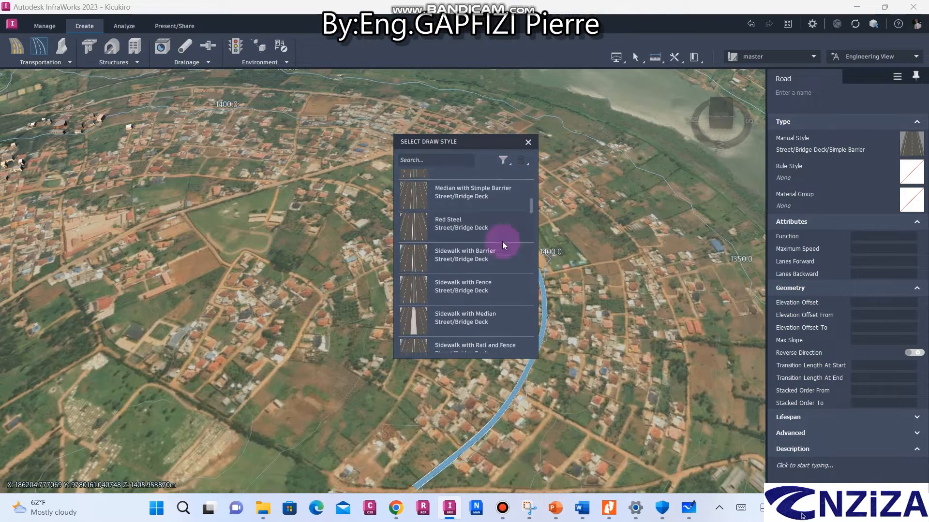
pyautogui.moveTo(472, 141); pyautogui.dragTo(193, 87)
pyautogui.scroll(-2, 218, 251)
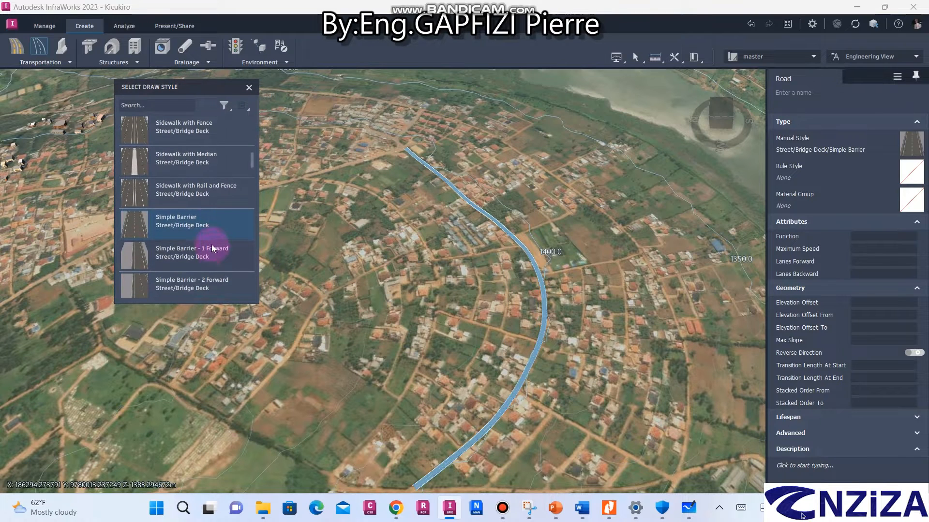
pyautogui.scroll(-1, 216, 234)
pyautogui.scroll(-1, 210, 222)
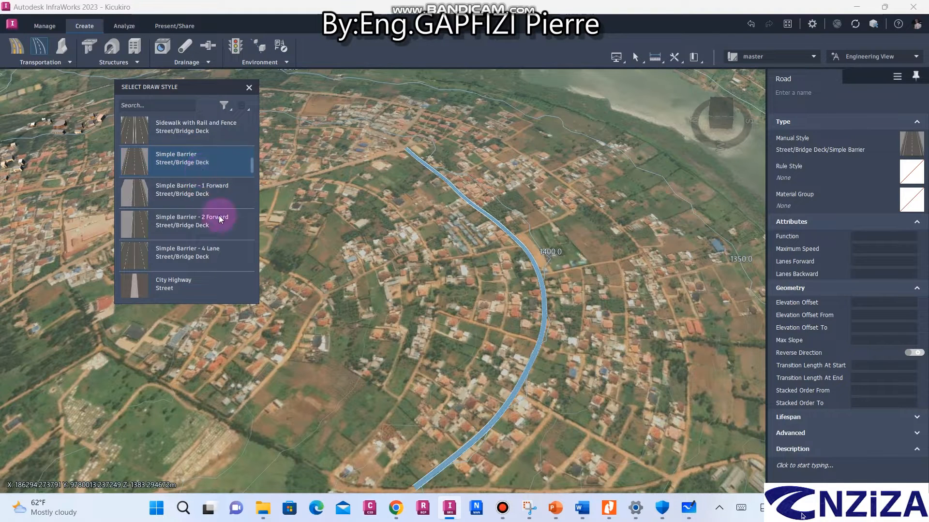
# Inspect the finished road's surface, lane markings and side barriers up close along the curve.
pyautogui.scroll(6, 547, 400)
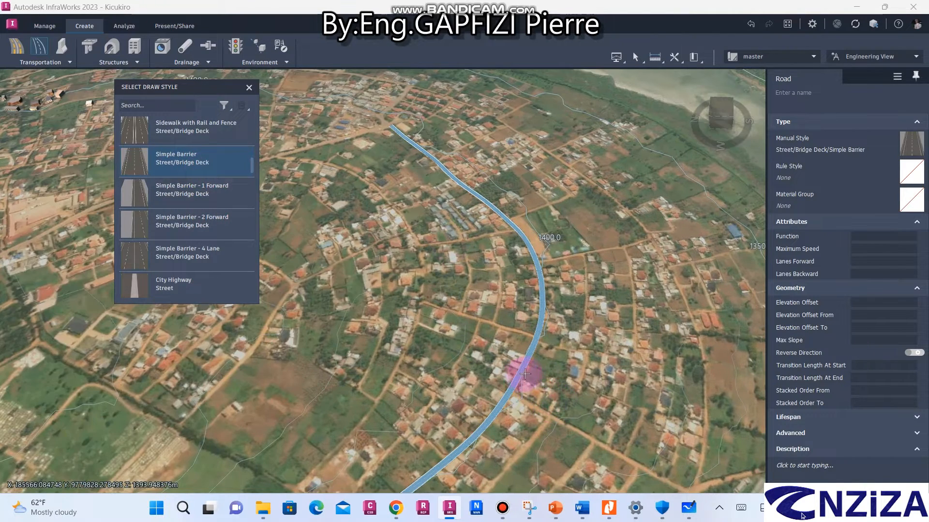
pyautogui.scroll(6, 556, 340)
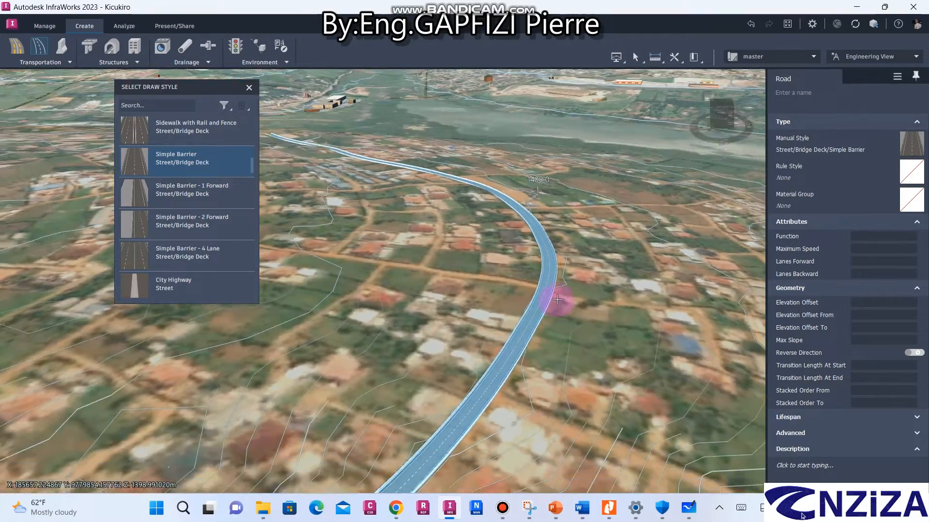
pyautogui.scroll(8, 547, 342)
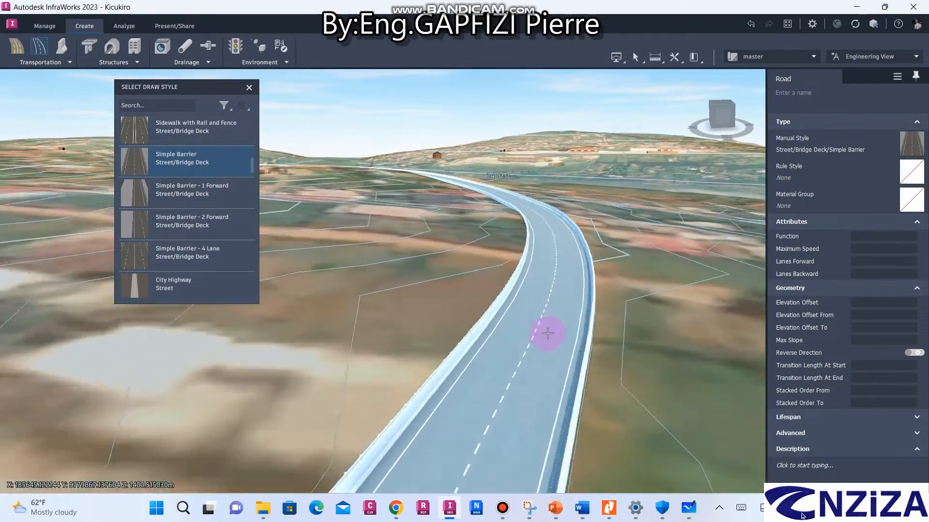
pyautogui.scroll(4, 548, 300)
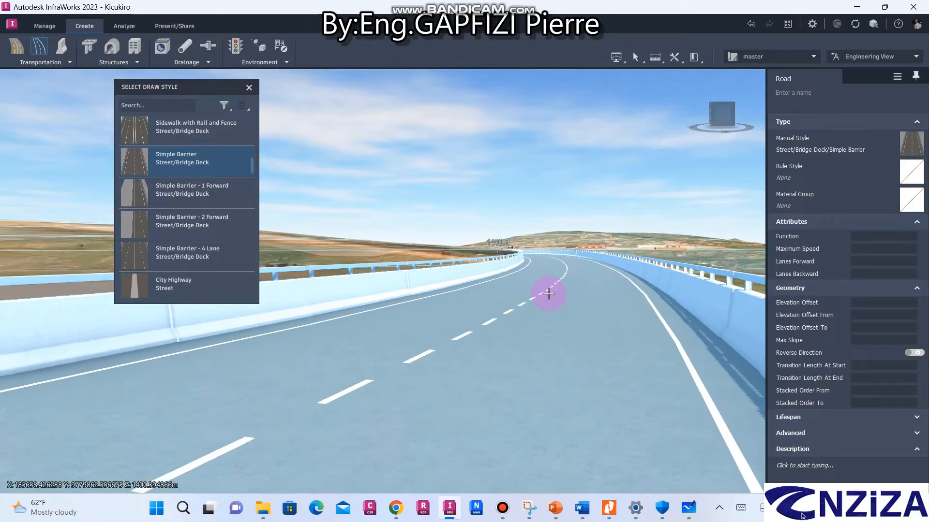
pyautogui.moveTo(435, 282); pyautogui.dragTo(453, 314)
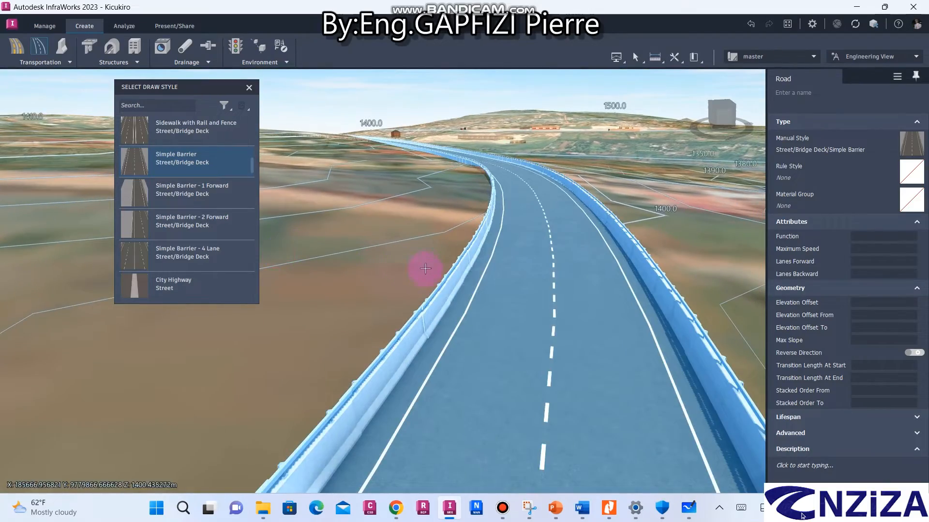
pyautogui.moveTo(425, 269); pyautogui.dragTo(436, 267)
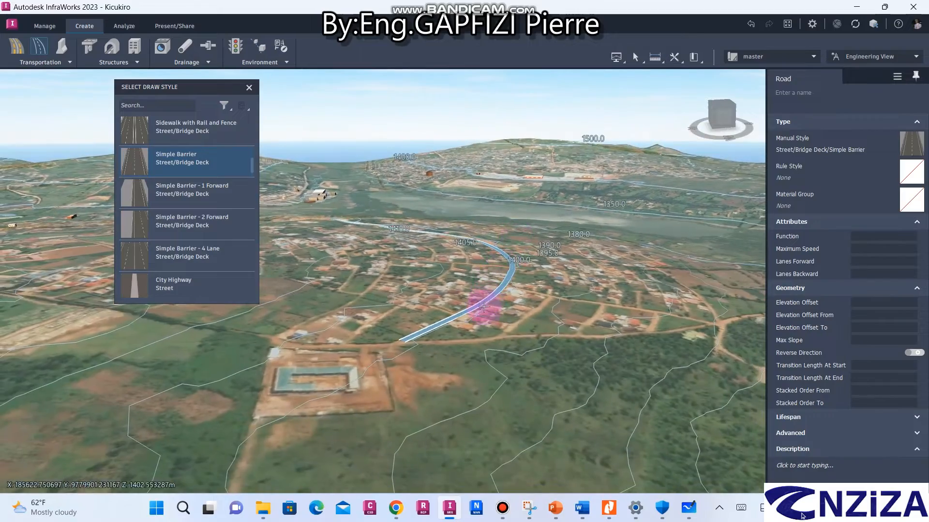
# Start a second planning road at the lower dirt junction and lay its first points along the side road leading up to the first road.
pyautogui.moveTo(483, 307); pyautogui.dragTo(689, 383)
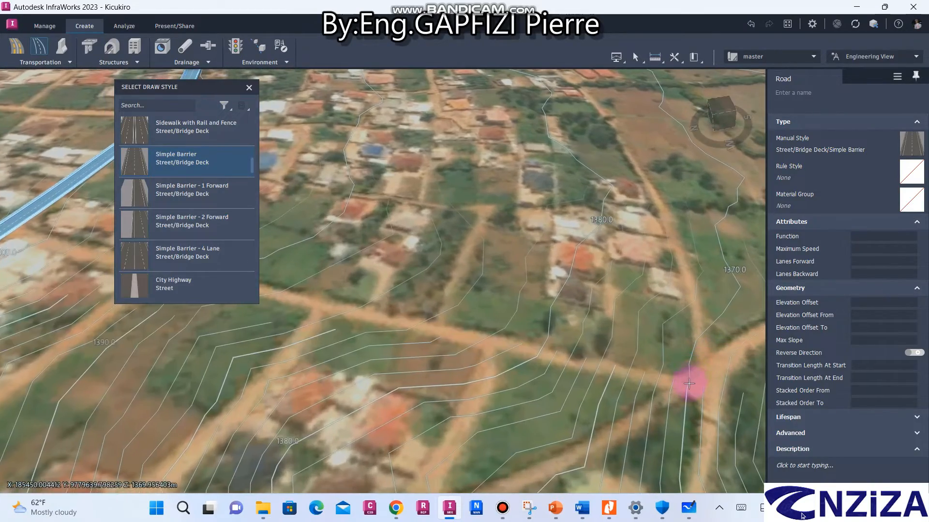
pyautogui.click(692, 383)
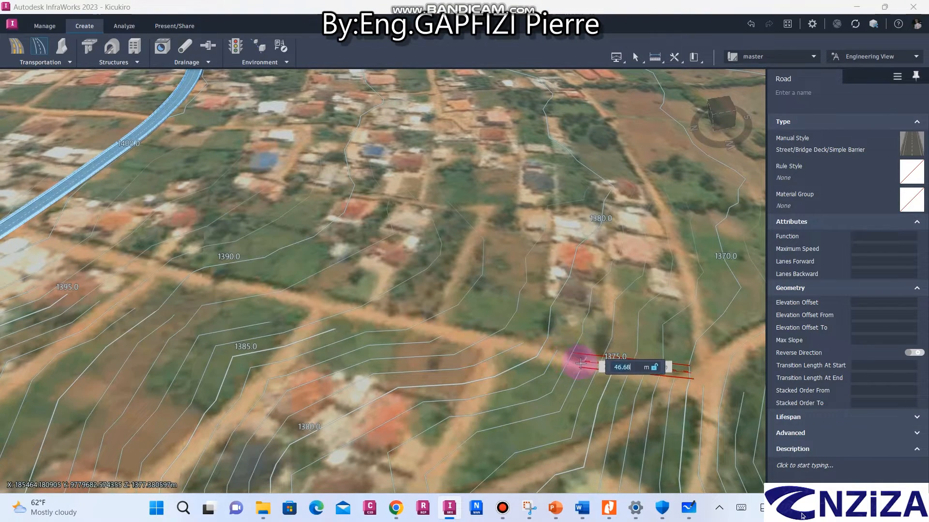
pyautogui.click(585, 363)
pyautogui.scroll(-2, 622, 366)
pyautogui.scroll(2, 547, 337)
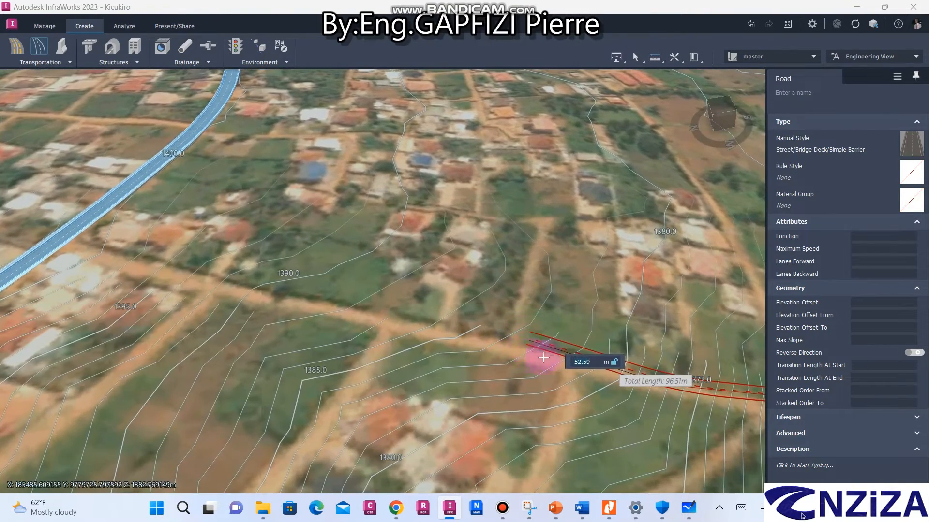
pyautogui.click(539, 359)
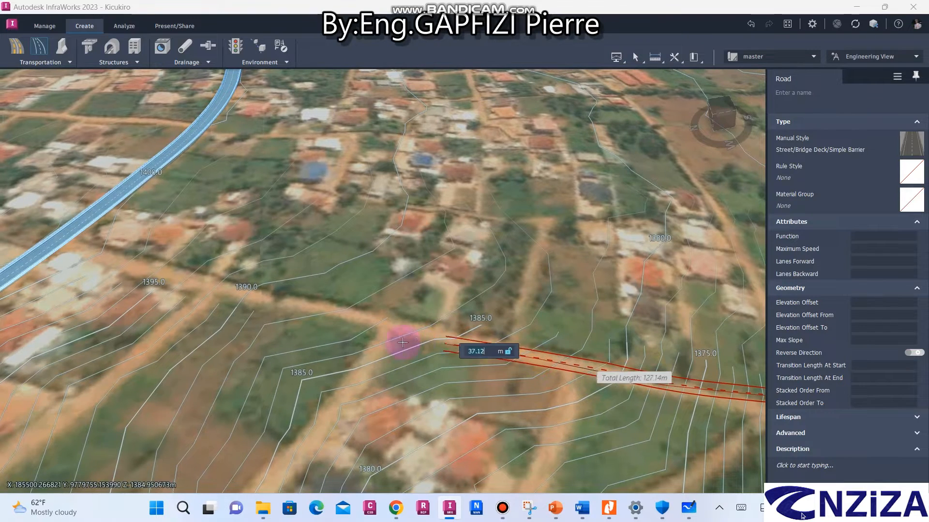
pyautogui.click(362, 311)
# Continue the second road with a point about 66 m further on, finish it at the first road and end road drawing.
pyautogui.scroll(-2, 367, 324)
pyautogui.scroll(2, 220, 282)
pyautogui.scroll(1, 221, 283)
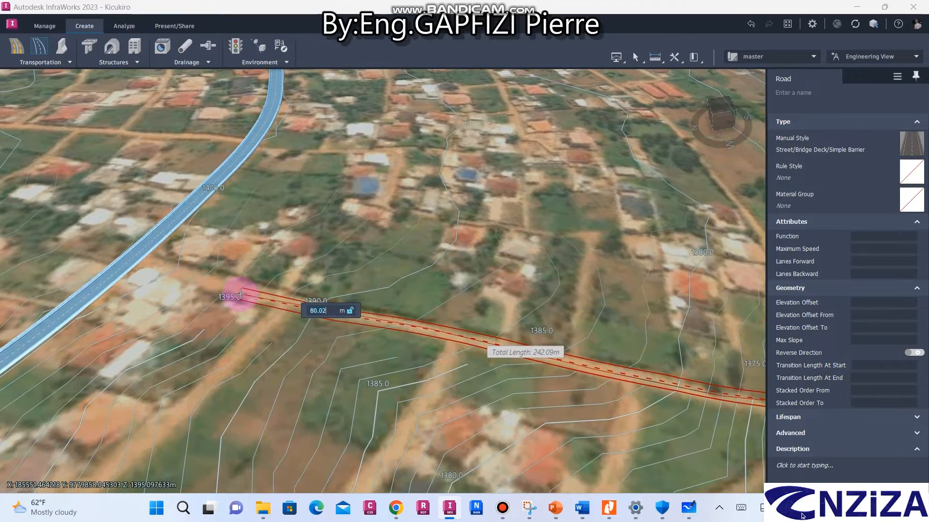
pyautogui.scroll(2, 266, 301)
pyautogui.click(272, 303)
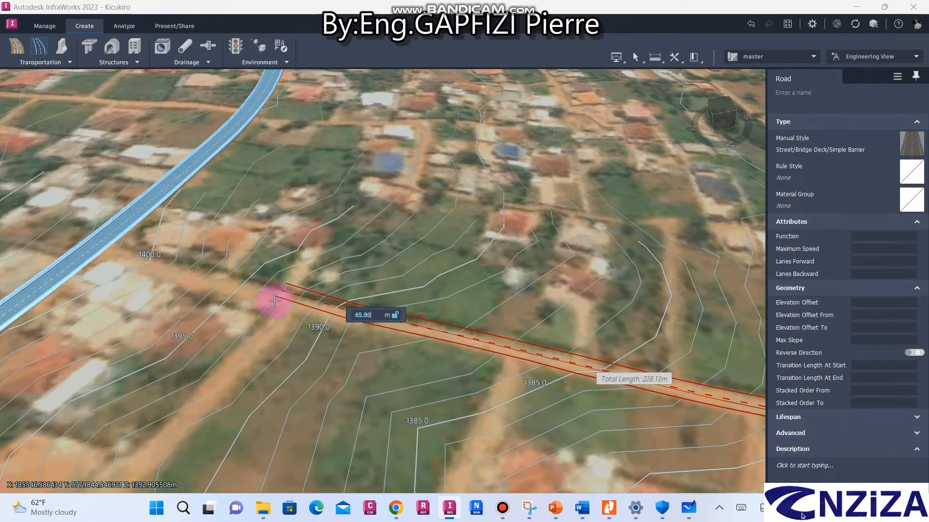
pyautogui.click(102, 241)
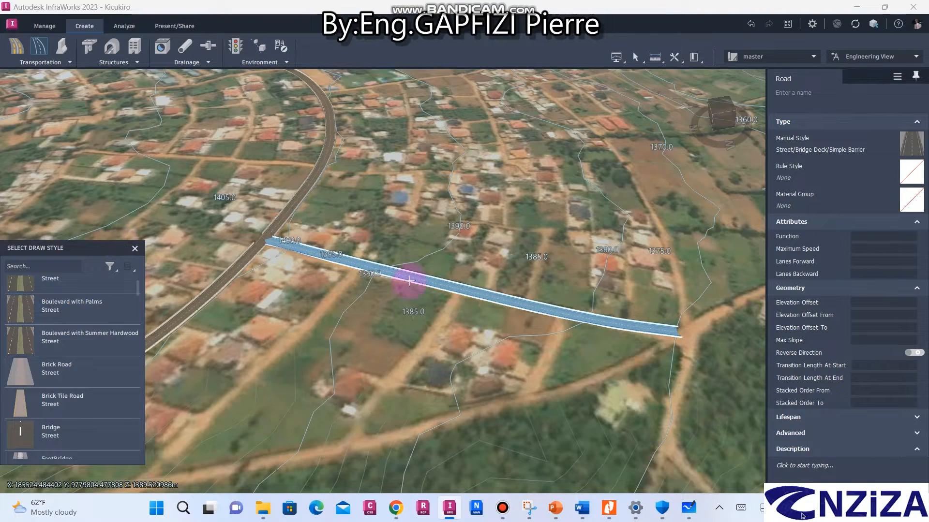
pyautogui.scroll(5, 401, 283)
pyautogui.scroll(-5, 417, 289)
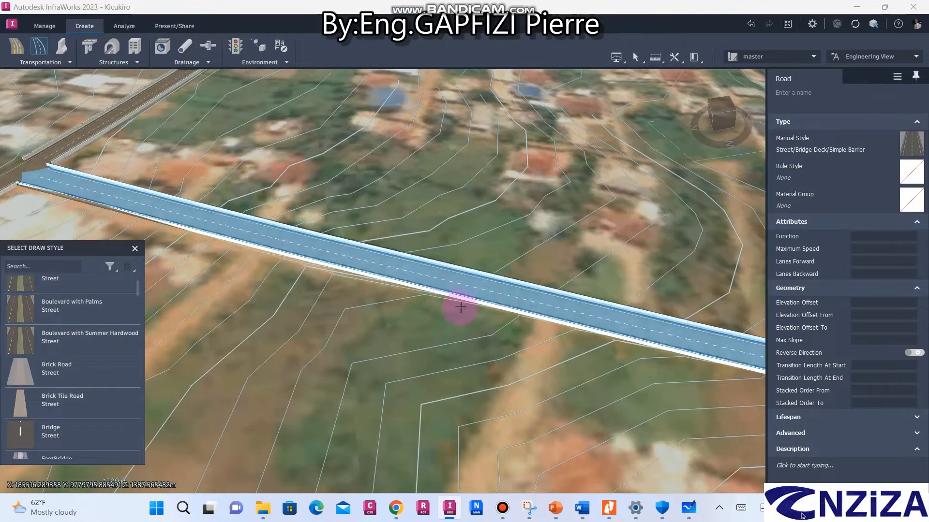
pyautogui.press('Escape')
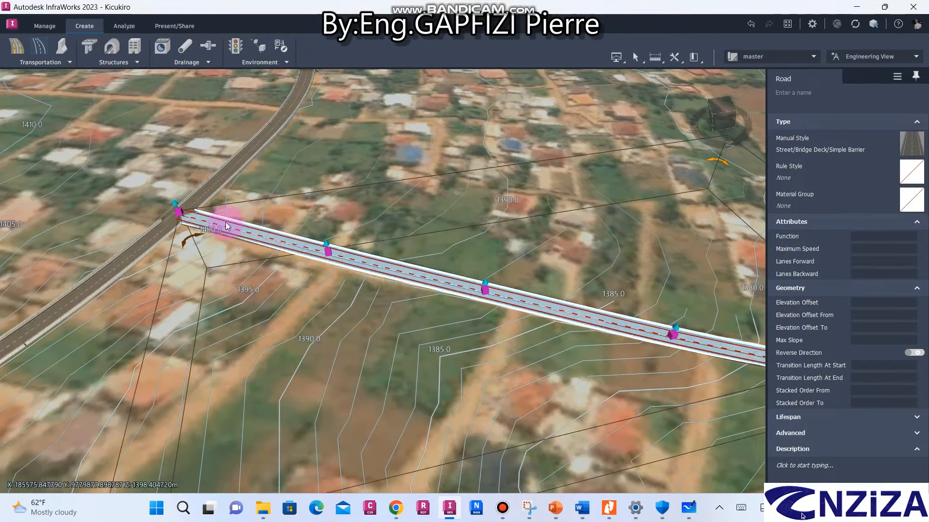
# End the road selection and turn off the display of contour lines in the Engineering View's terrain settings.
pyautogui.scroll(2, 262, 226)
pyautogui.press('Escape')
pyautogui.moveTo(345, 269); pyautogui.dragTo(396, 273)
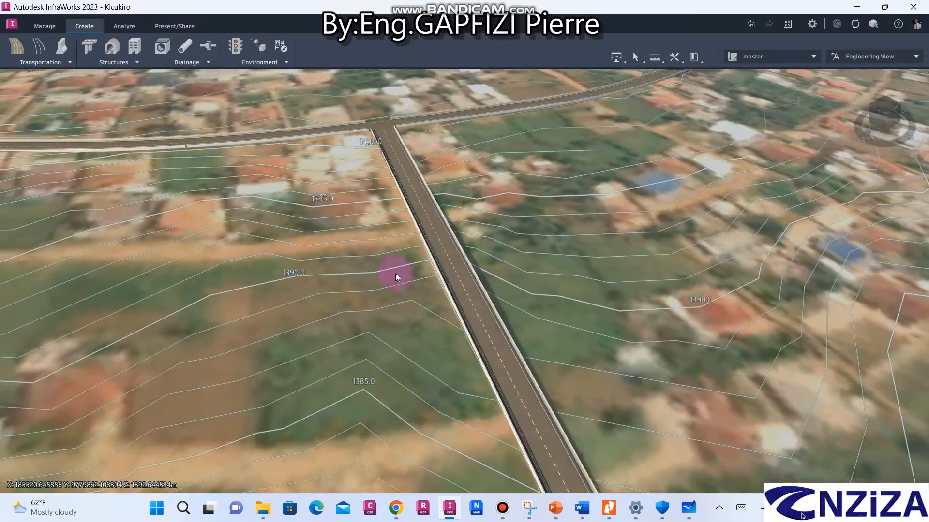
pyautogui.scroll(5, 482, 316)
pyautogui.moveTo(498, 325); pyautogui.dragTo(742, 71)
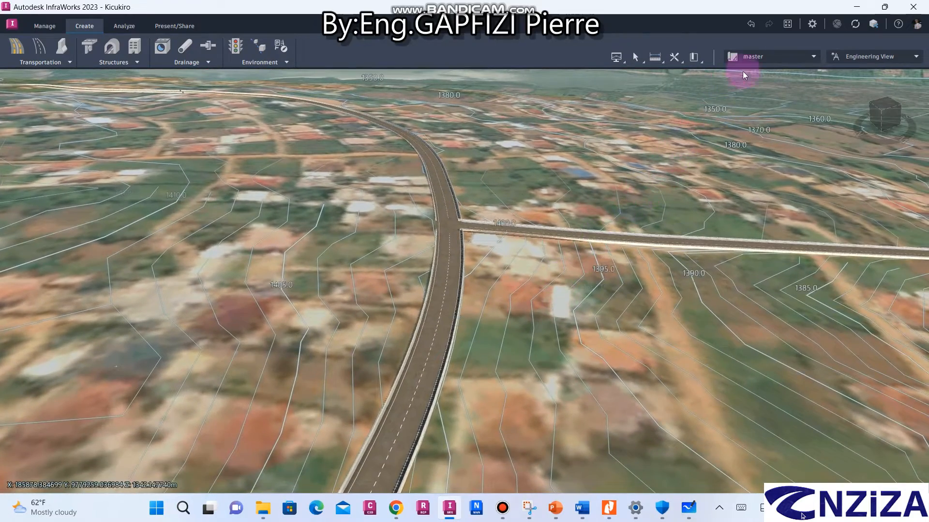
pyautogui.click(835, 58)
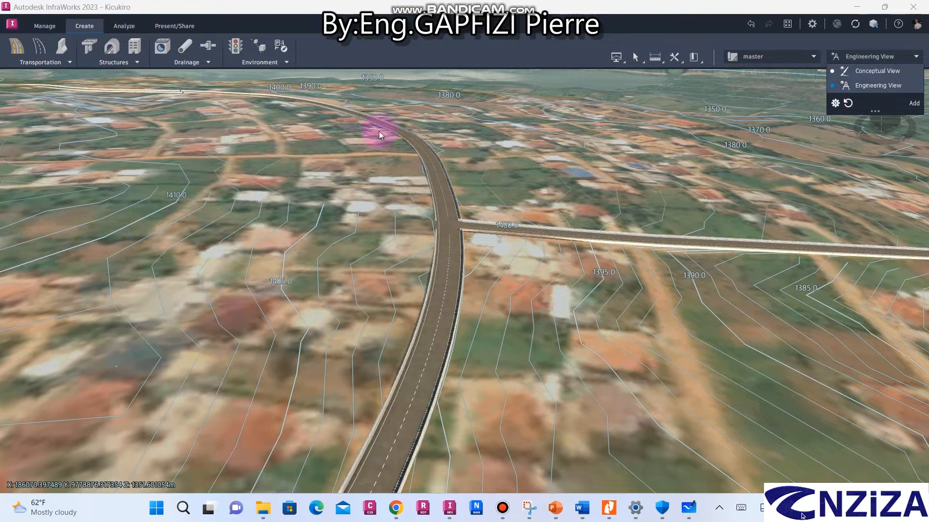
pyautogui.click(835, 103)
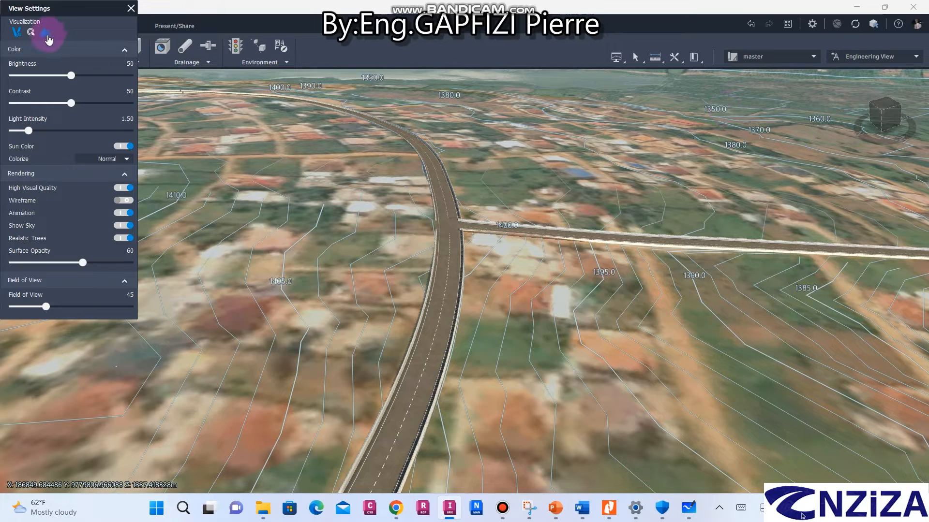
pyautogui.click(119, 102)
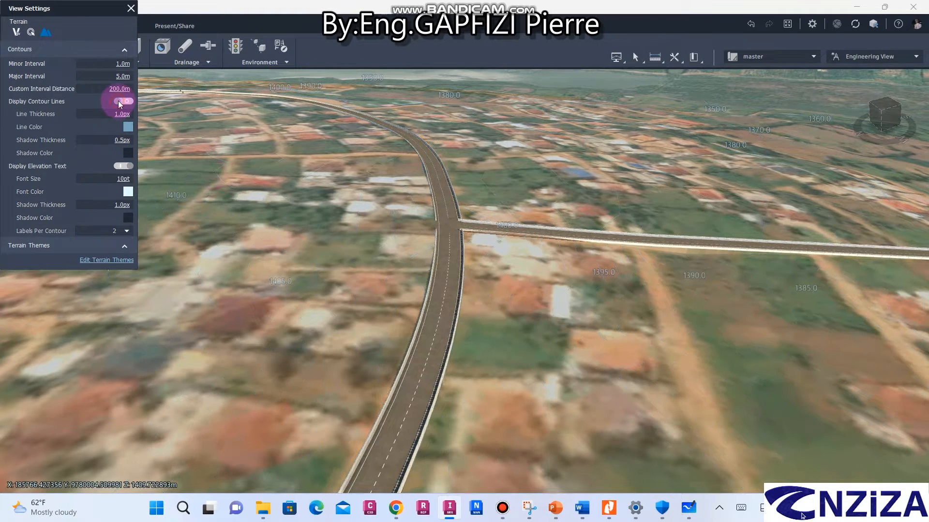
pyautogui.moveTo(391, 222); pyautogui.dragTo(391, 230)
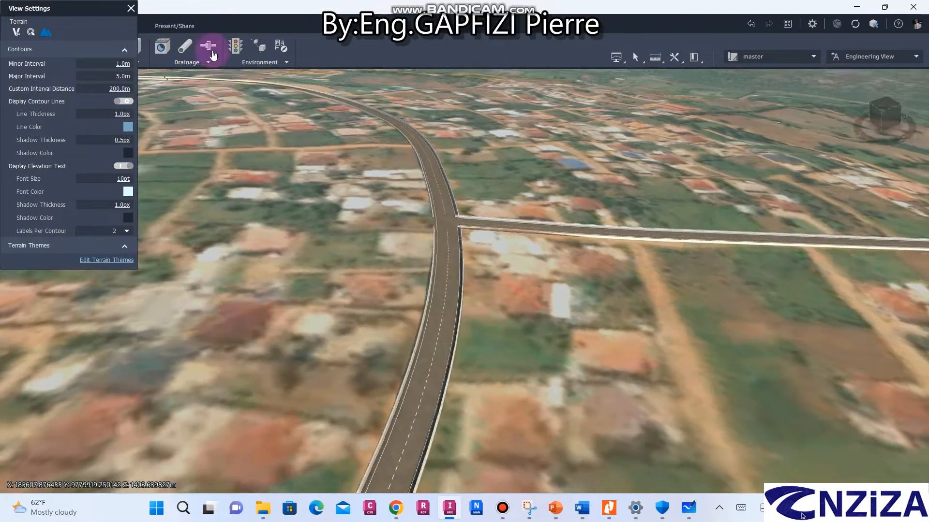
pyautogui.click(131, 9)
# Inspect the junction where the second road meets the first road, both up close and from a low angle.
pyautogui.scroll(10, 408, 249)
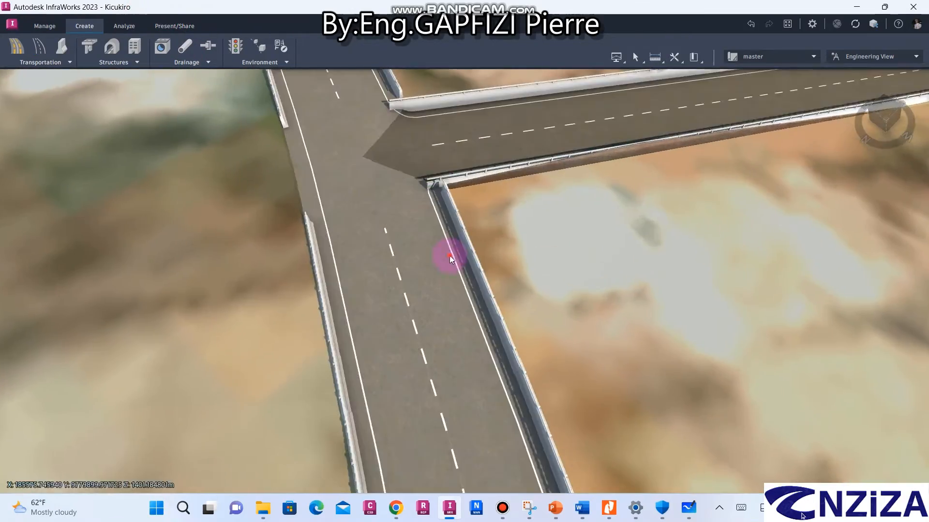
pyautogui.moveTo(448, 255); pyautogui.dragTo(240, 303, button='middle')
pyautogui.scroll(3, 380, 216)
pyautogui.scroll(-10, 380, 216)
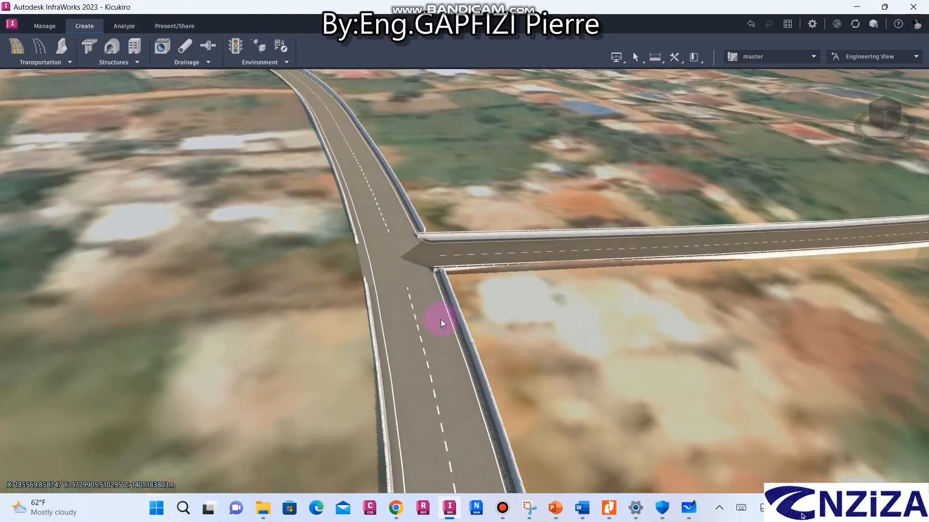
pyautogui.moveTo(440, 319); pyautogui.dragTo(391, 361, button='middle')
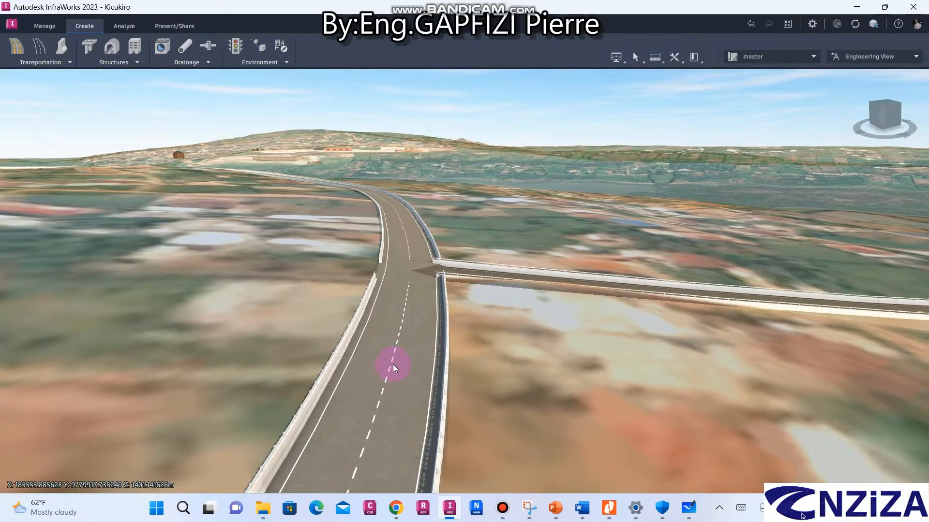
# Change the first road's manual style to Street/Sidewalks with Lamps and deselect the road.
pyautogui.doubleClick(397, 363)
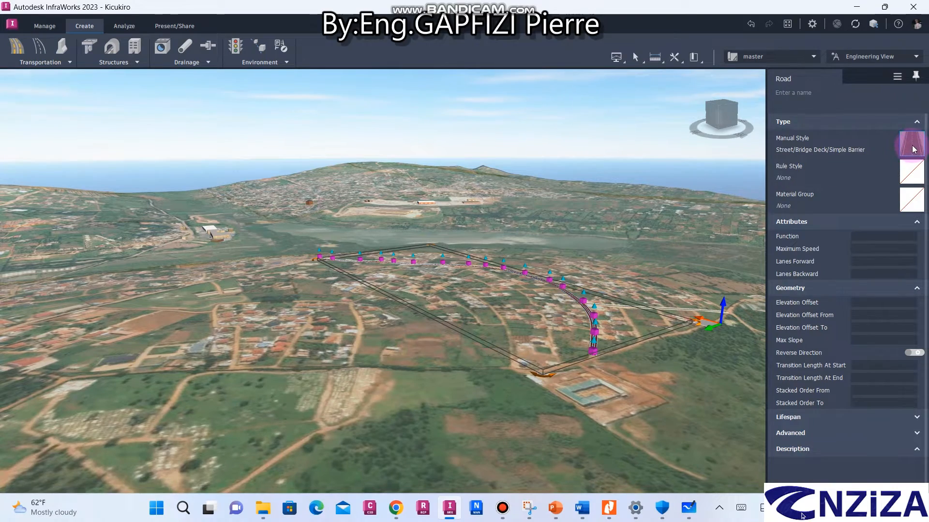
pyautogui.scroll(10, 586, 292)
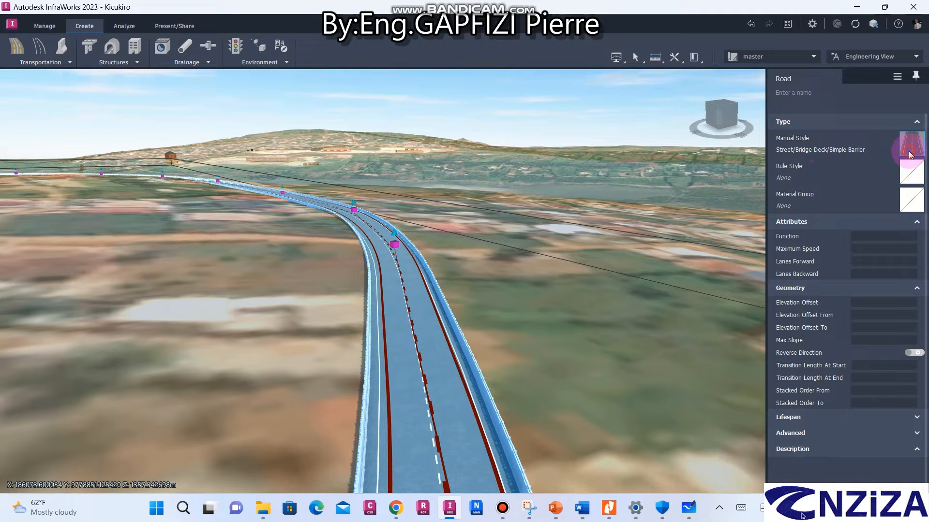
pyautogui.click(910, 154)
pyautogui.click(866, 187)
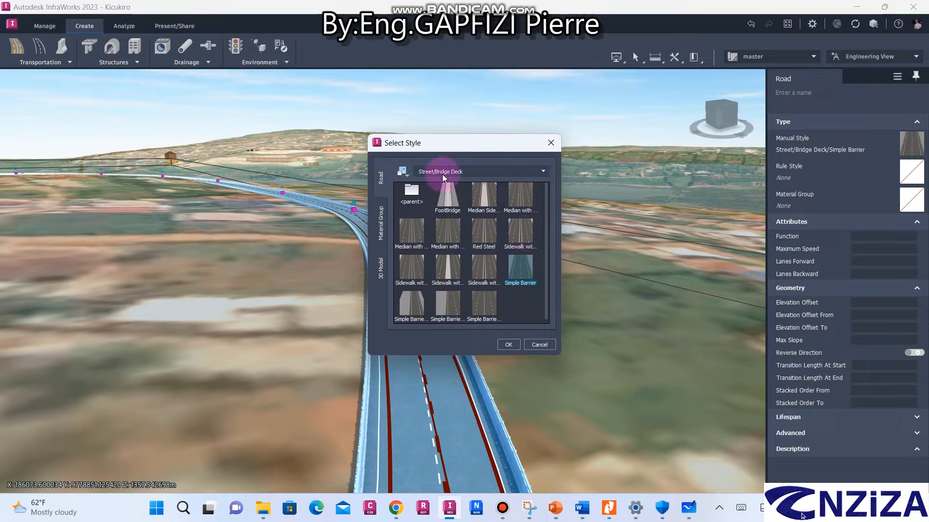
pyautogui.click(471, 172)
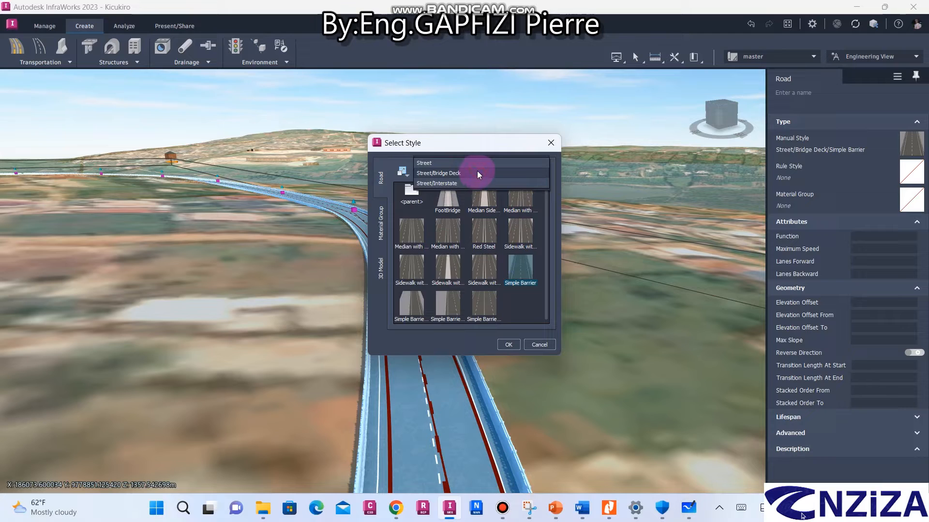
pyautogui.click(470, 162)
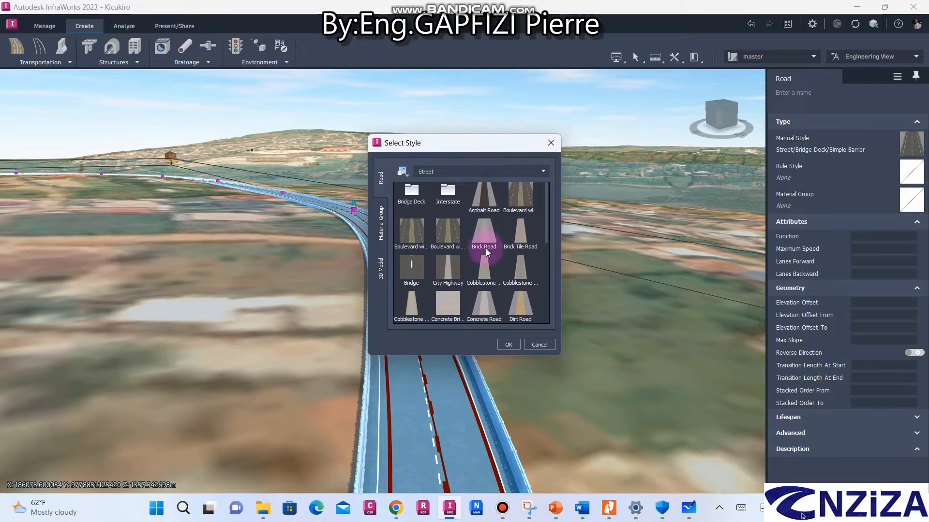
pyautogui.scroll(-5, 486, 266)
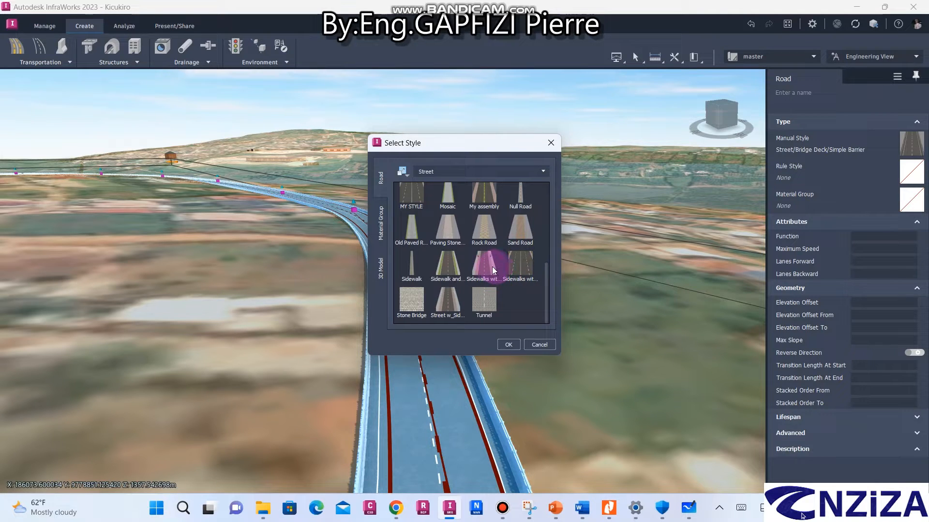
pyautogui.click(495, 268)
pyautogui.click(509, 345)
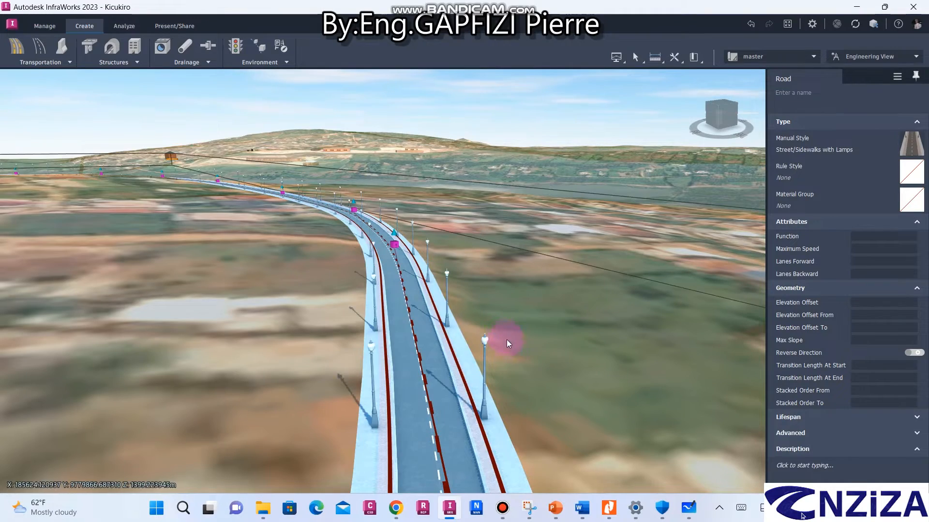
pyautogui.click(512, 359)
# Examine the restyled road's lamps, curbs, brick bikeways and paved sidewalks up close on both sides.
pyautogui.scroll(4, 463, 393)
pyautogui.moveTo(414, 406); pyautogui.dragTo(417, 384)
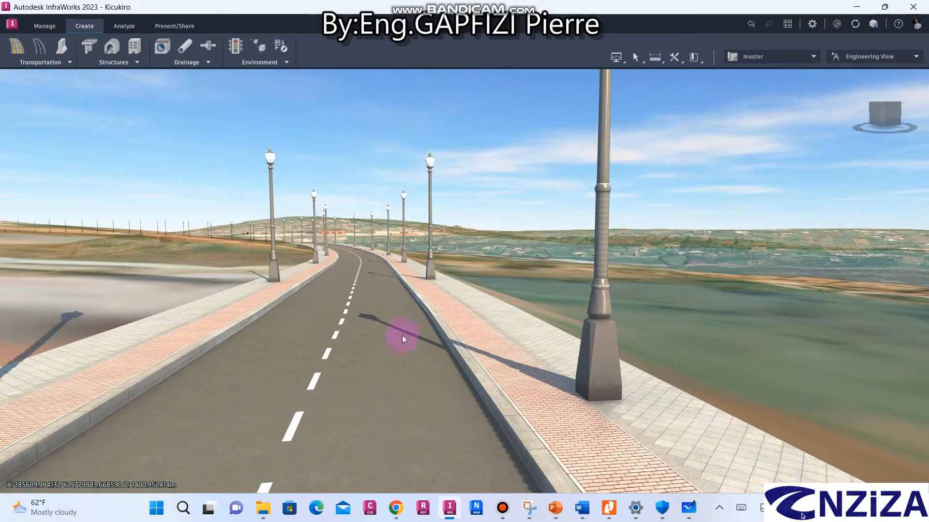
pyautogui.moveTo(402, 336); pyautogui.dragTo(662, 306)
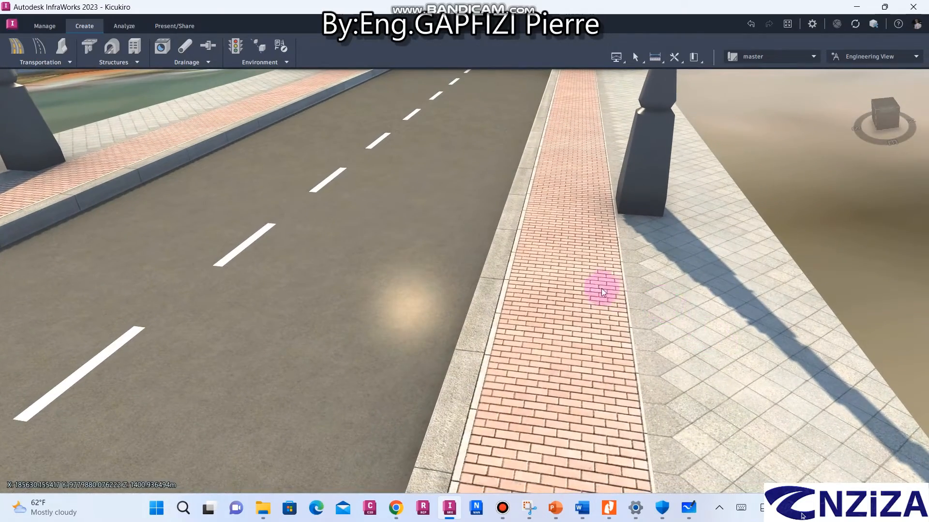
pyautogui.moveTo(601, 289); pyautogui.dragTo(161, 335)
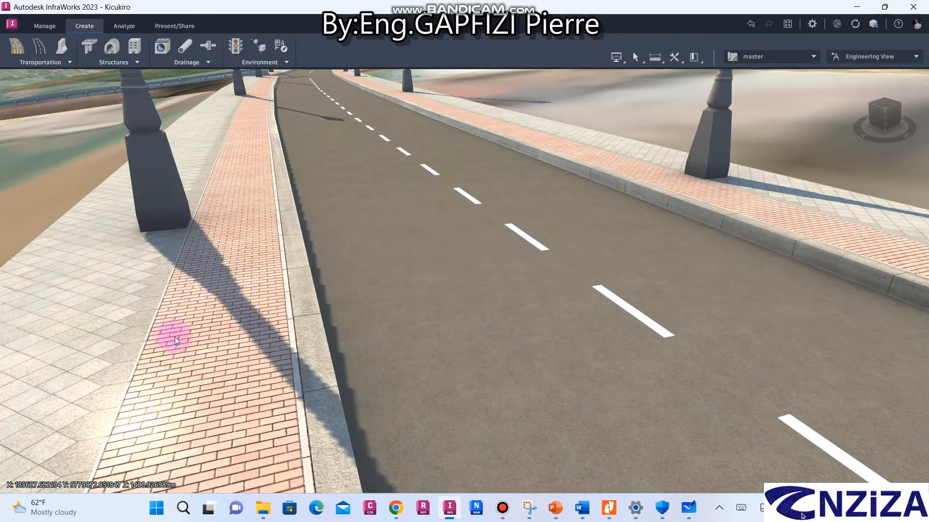
pyautogui.moveTo(541, 272); pyautogui.dragTo(139, 330)
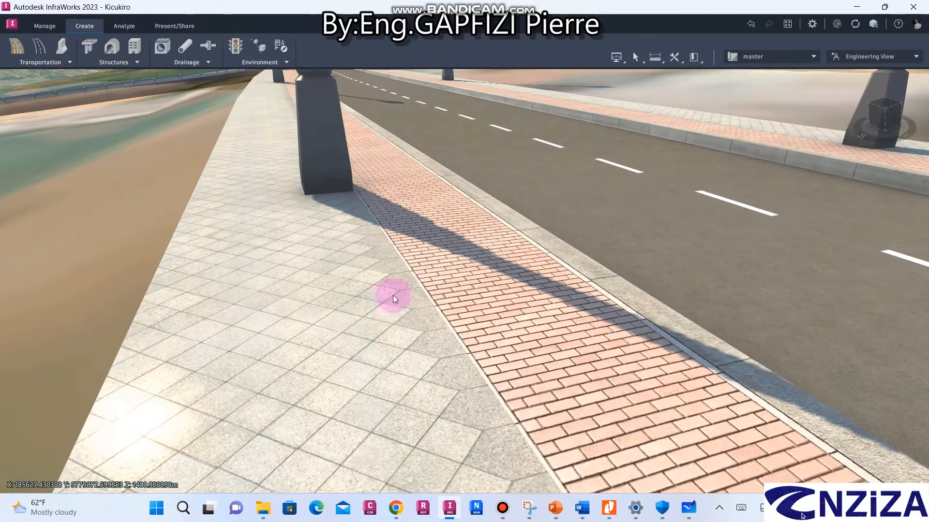
pyautogui.moveTo(428, 289); pyautogui.dragTo(355, 200)
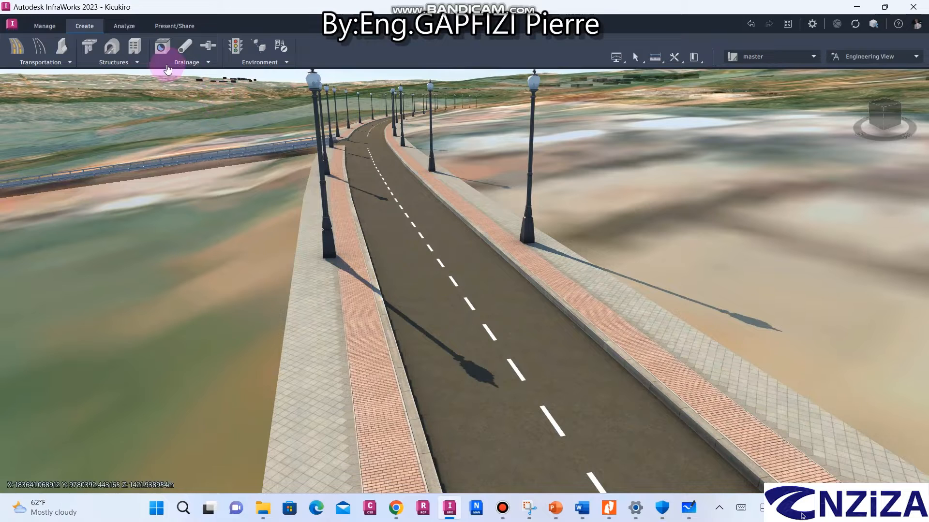
# Open the Style Palette and display the Street catalog of road styles.
pyautogui.click(45, 26)
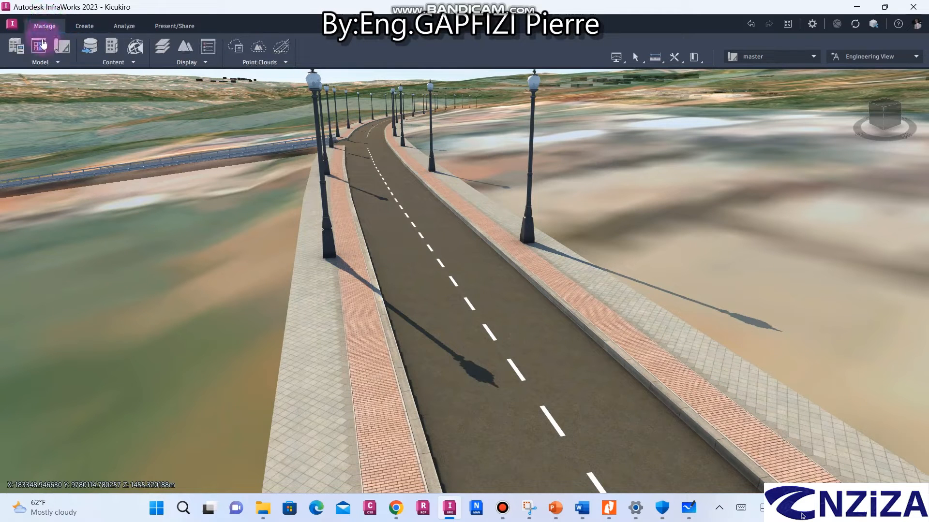
pyautogui.click(136, 64)
pyautogui.click(148, 90)
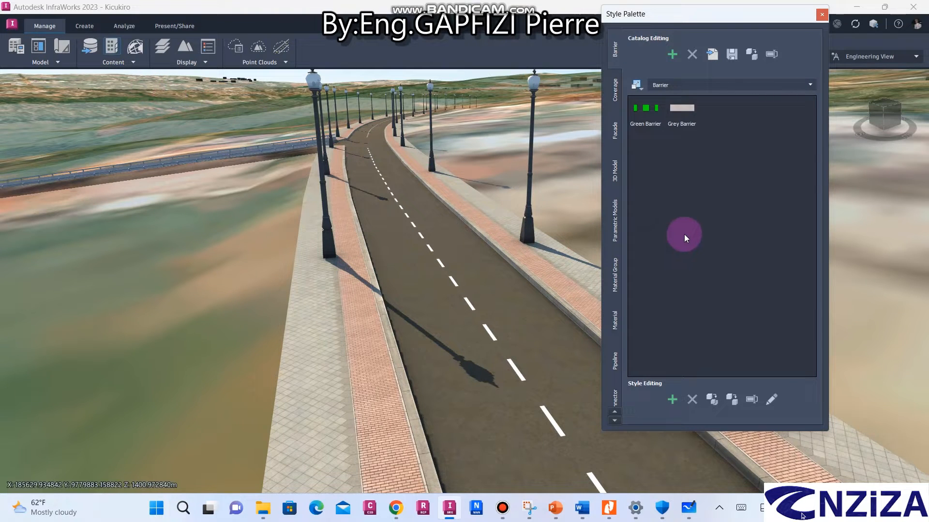
pyautogui.click(614, 420)
pyautogui.click(614, 420)
pyautogui.click(614, 420)
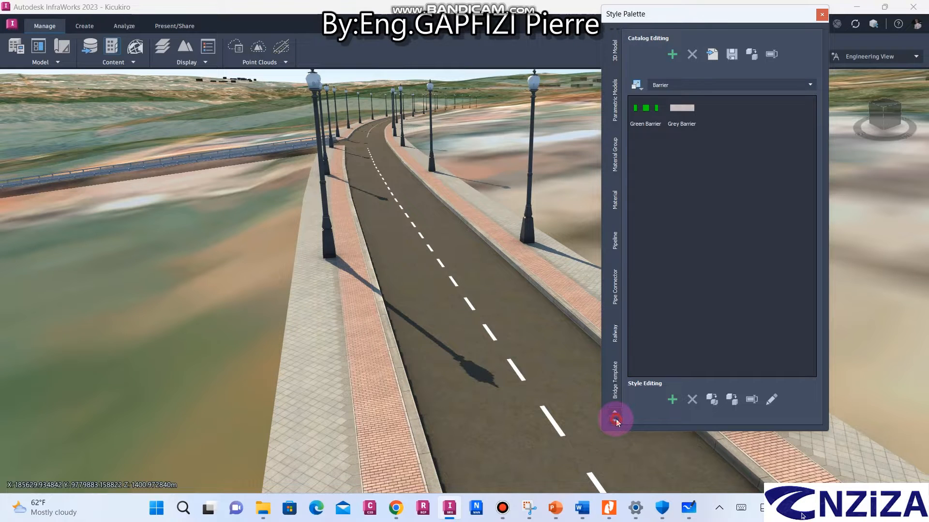
pyautogui.click(615, 419)
pyautogui.click(615, 420)
pyautogui.click(615, 387)
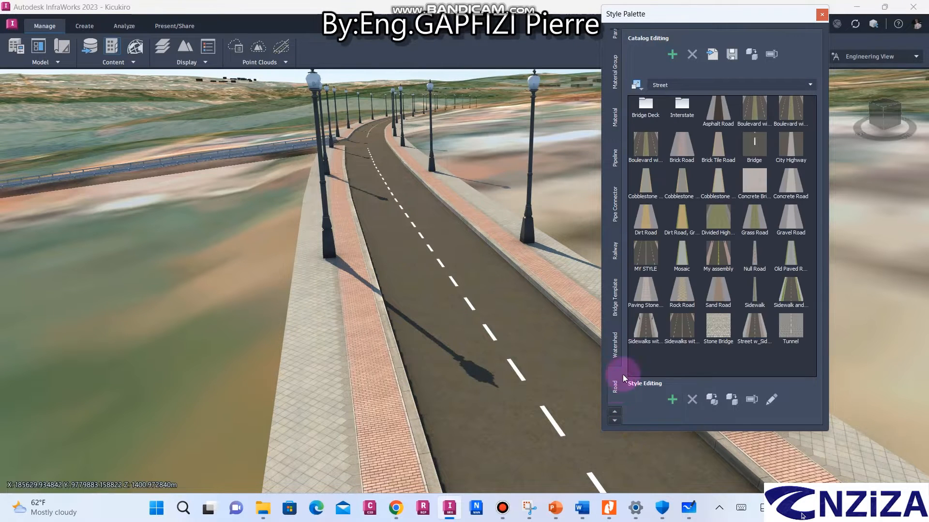
# Open the Sidewalks with Lamps street style for configuration and maximise its configuration window.
pyautogui.moveTo(500, 370); pyautogui.dragTo(385, 242)
pyautogui.moveTo(477, 311); pyautogui.dragTo(422, 351)
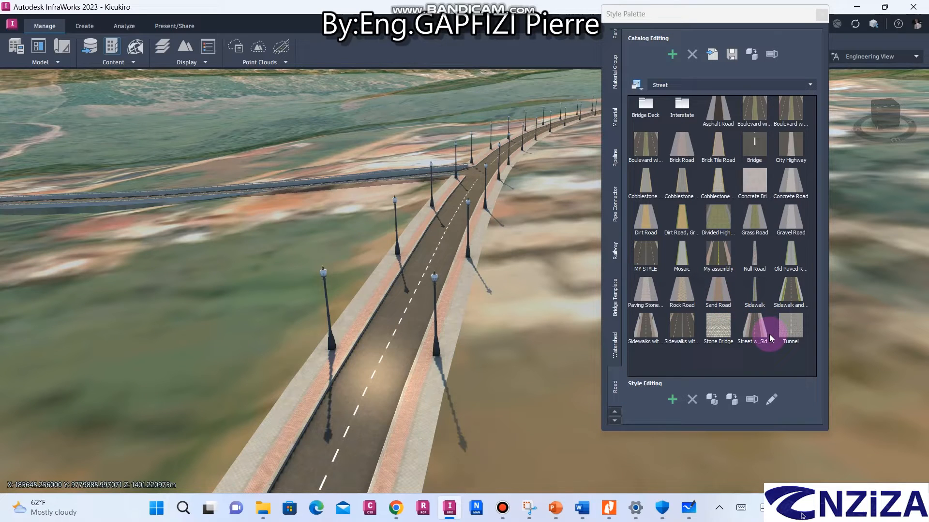
pyautogui.click(643, 336)
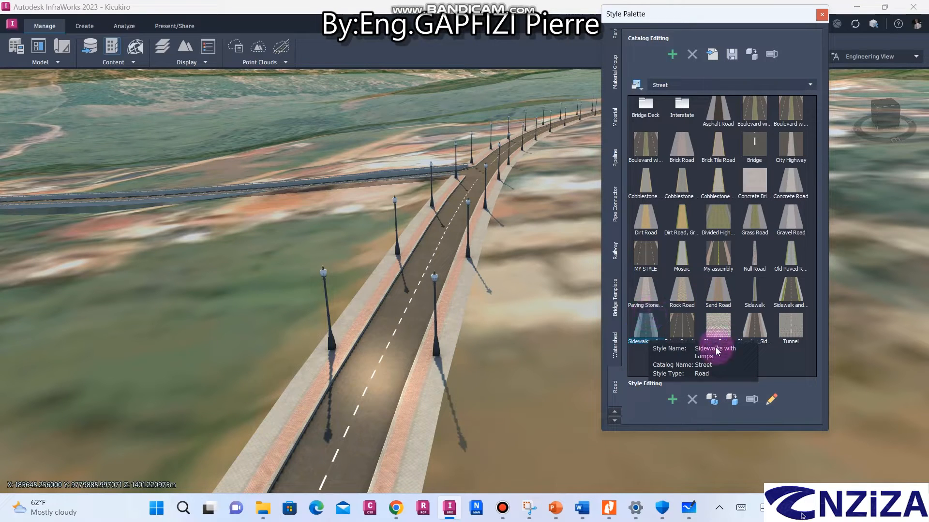
pyautogui.click(647, 324)
pyautogui.doubleClick(648, 323)
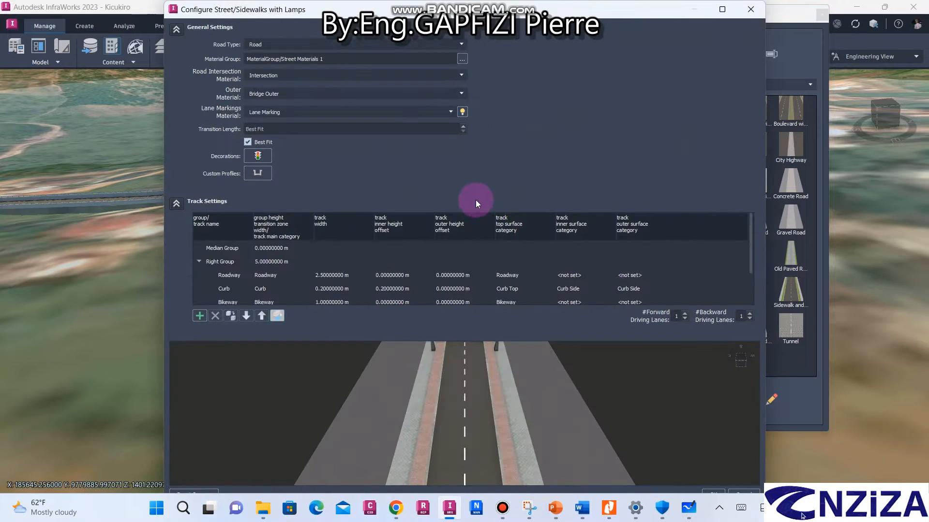
pyautogui.moveTo(561, 12); pyautogui.dragTo(518, 19)
pyautogui.doubleClick(517, 19)
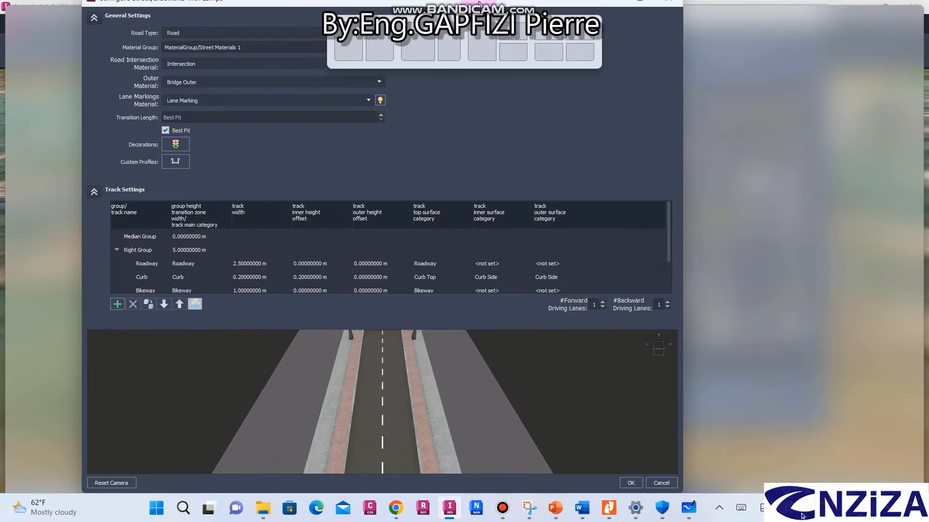
# Examine the right group's track settings for the roadway, curb, bikeway and sidewalk, including the main categories available for the curb.
pyautogui.scroll(5, 465, 400)
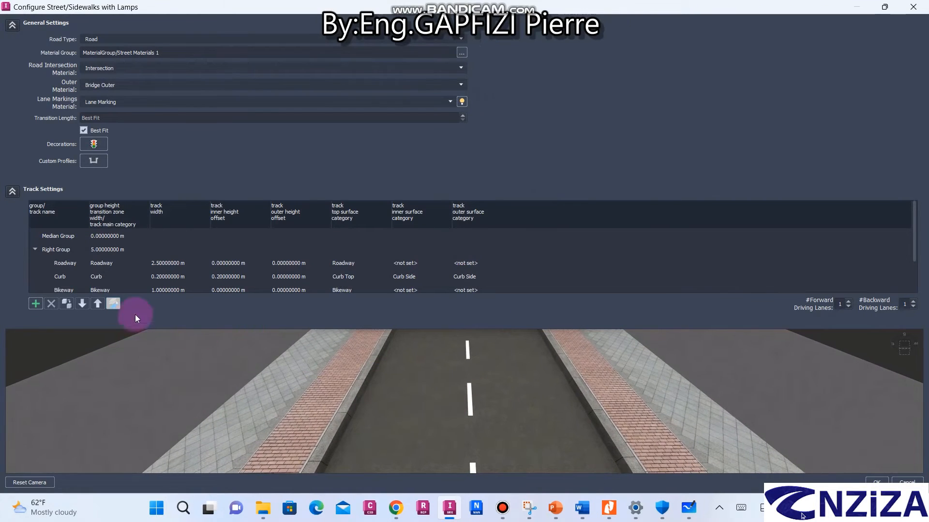
pyautogui.scroll(-1, 172, 262)
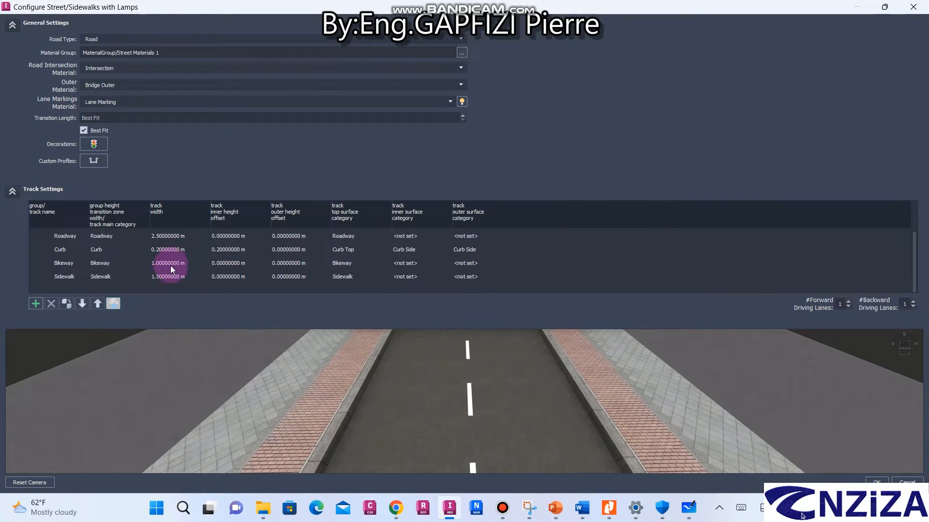
pyautogui.click(106, 240)
pyautogui.click(225, 231)
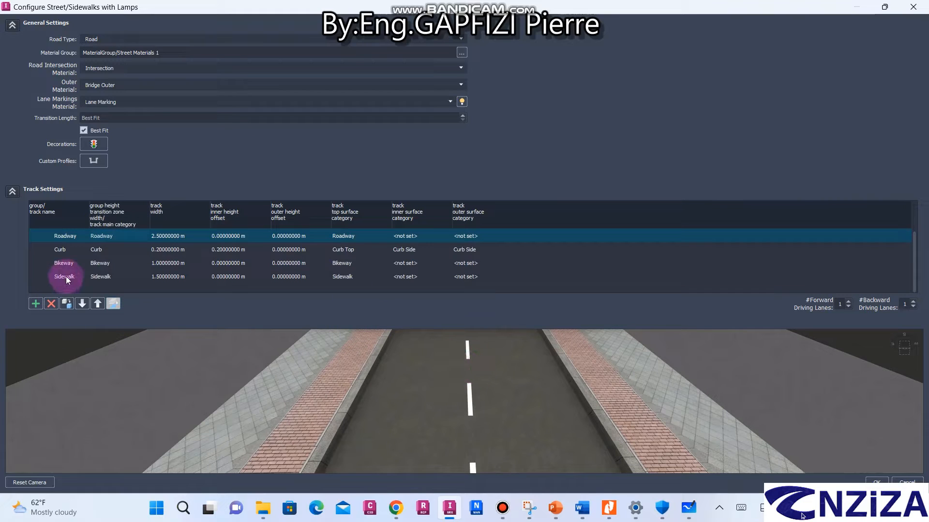
pyautogui.click(104, 250)
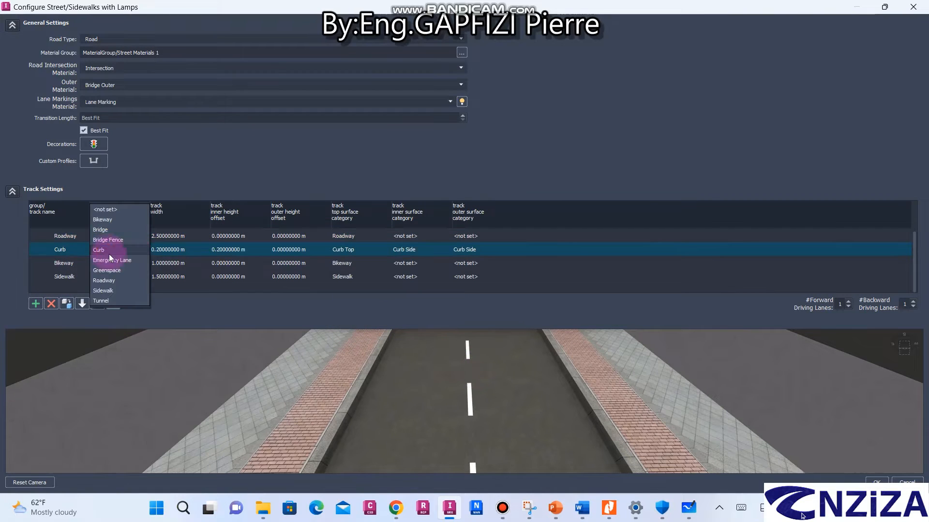
pyautogui.click(185, 248)
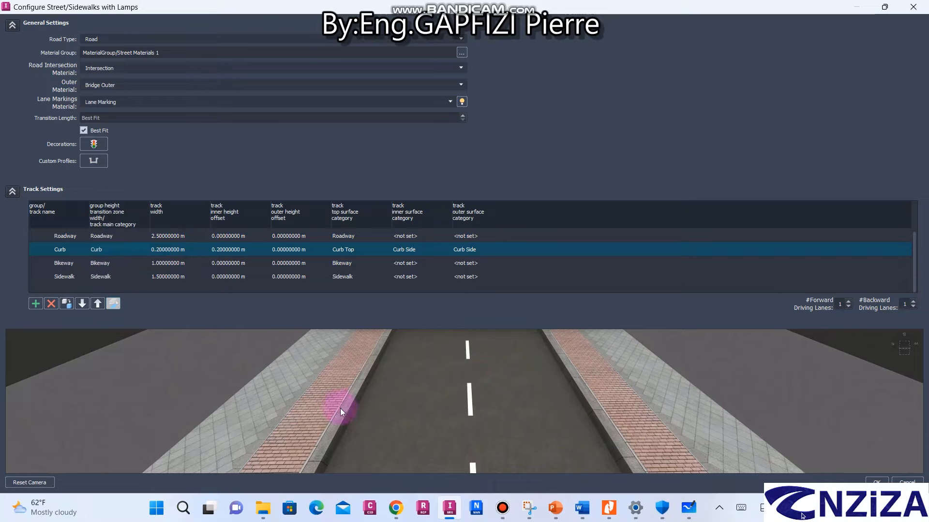
pyautogui.click(122, 279)
pyautogui.click(194, 278)
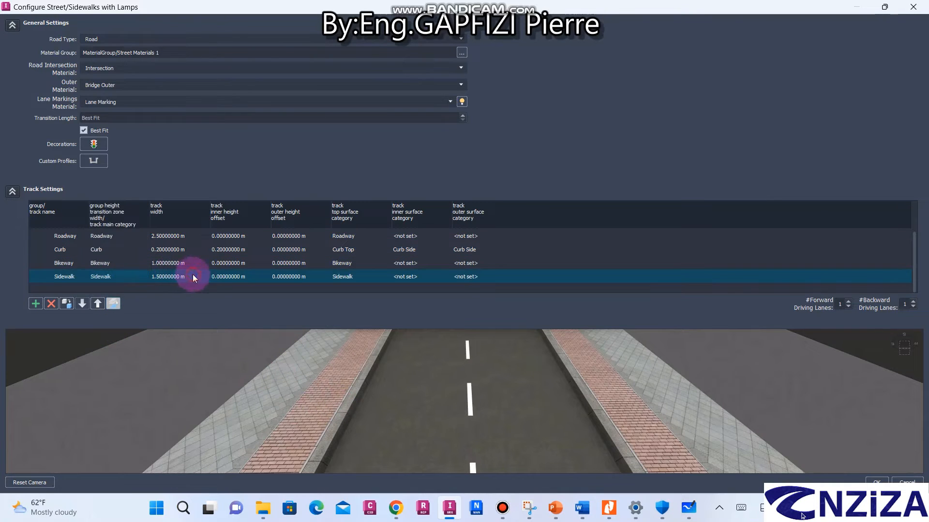
# Examine the Sidewalks with Lamps style's road preview from a wider and rotated view, and close its configuration window.
pyautogui.scroll(-5, 463, 361)
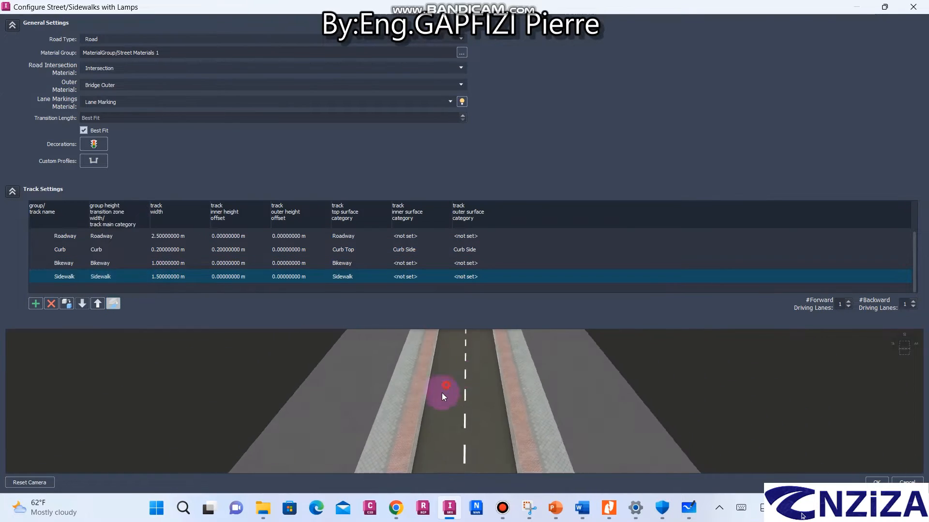
pyautogui.moveTo(442, 393); pyautogui.dragTo(596, 374)
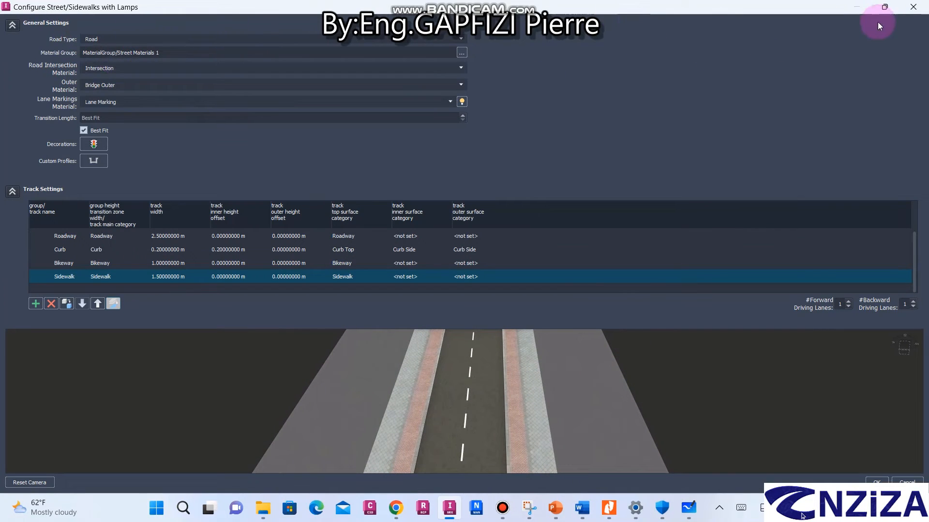
pyautogui.click(914, 7)
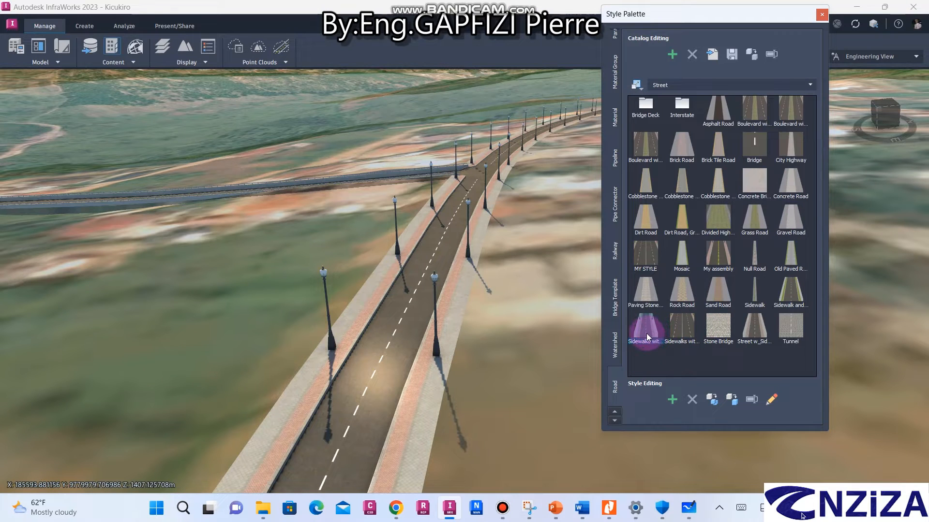
# Browse the Bridge Template and Water style catalogs, and return to the Street catalog of road styles.
pyautogui.click(646, 332)
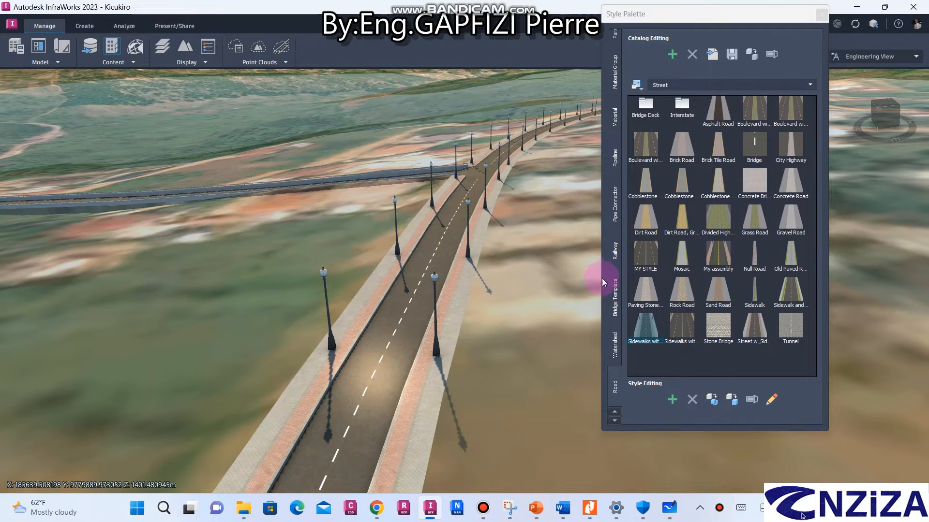
pyautogui.click(615, 297)
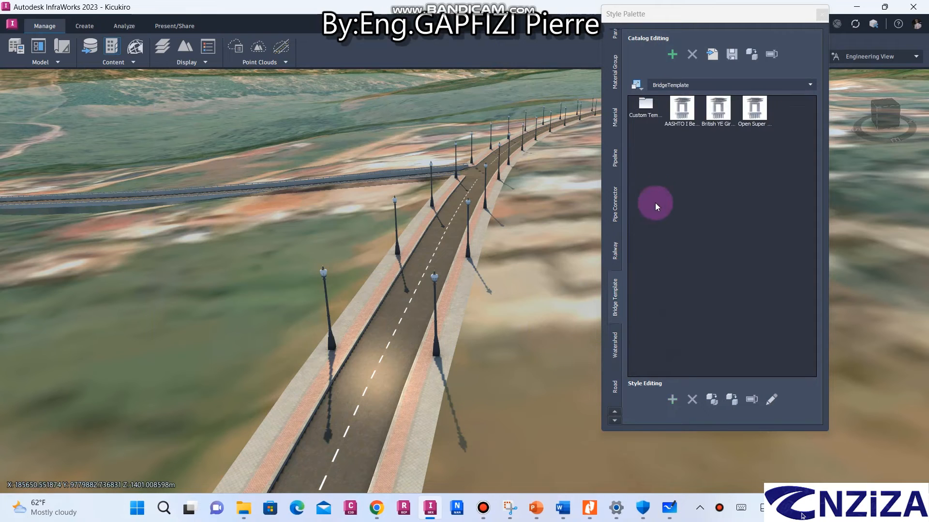
pyautogui.click(616, 316)
pyautogui.scroll(-3, 617, 414)
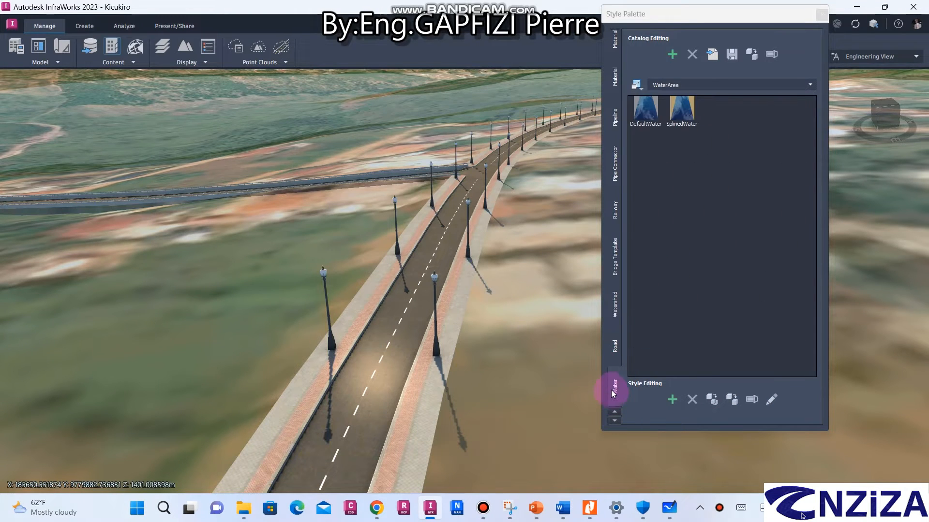
pyautogui.scroll(-2, 620, 355)
pyautogui.click(612, 252)
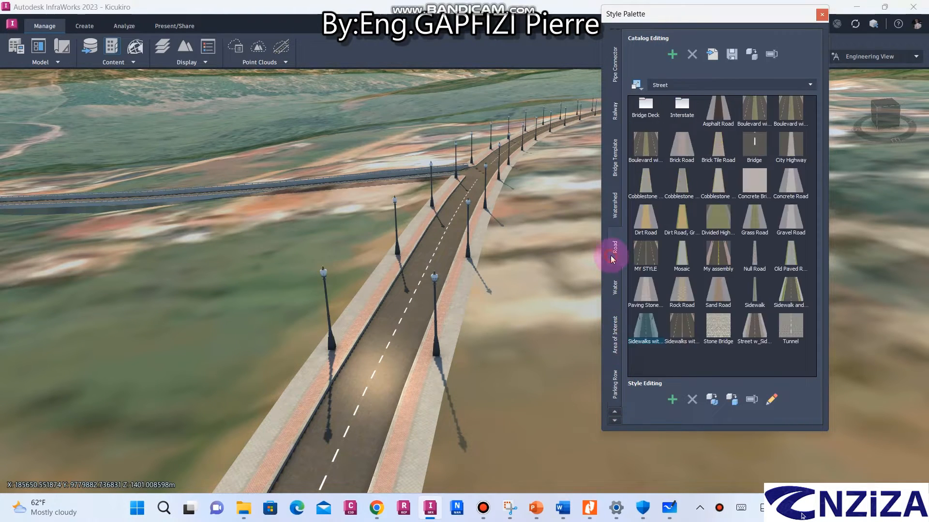
pyautogui.click(649, 329)
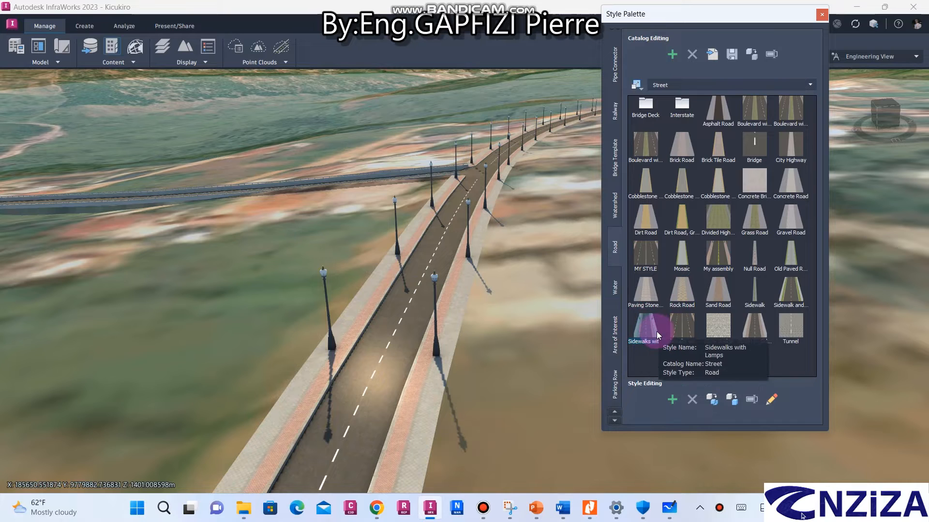
pyautogui.doubleClick(651, 328)
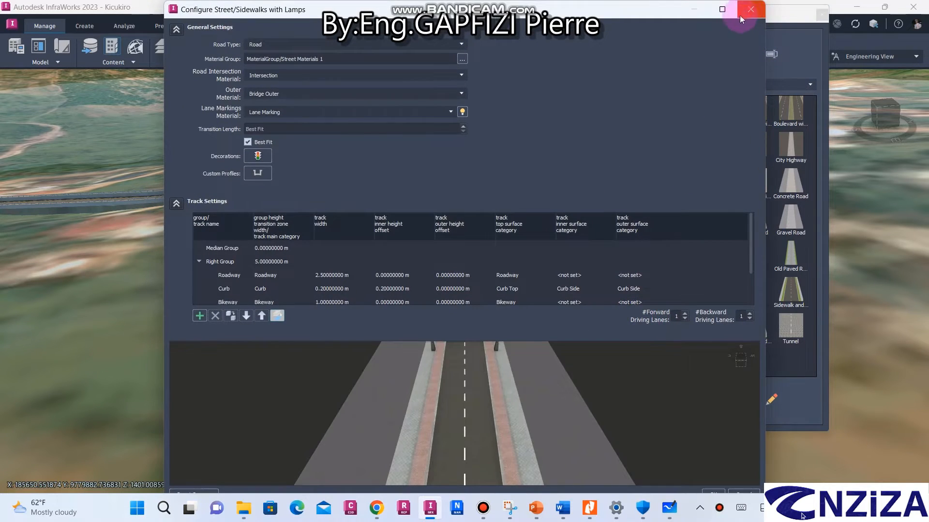
pyautogui.click(750, 9)
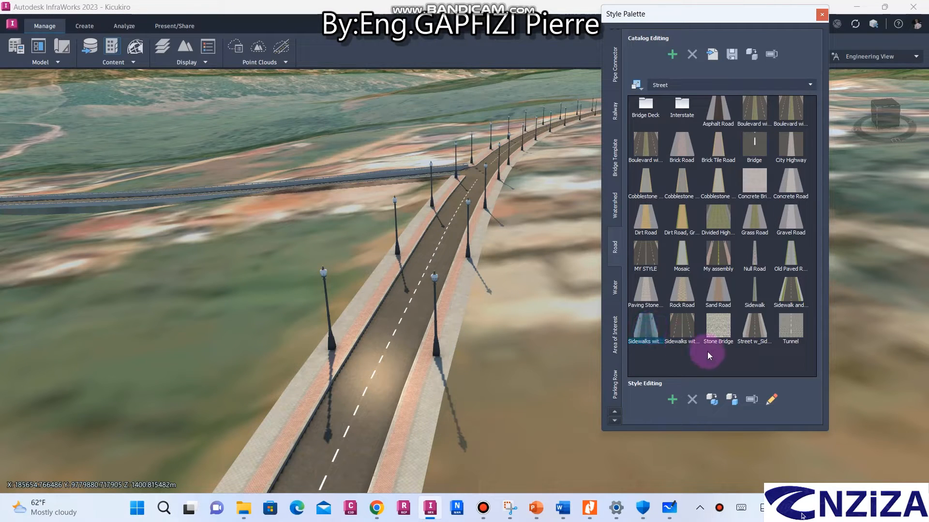
# Duplicate the Sidewalks with Lamps street style and open the copy for configuration.
pyautogui.click(733, 399)
pyautogui.click(666, 359)
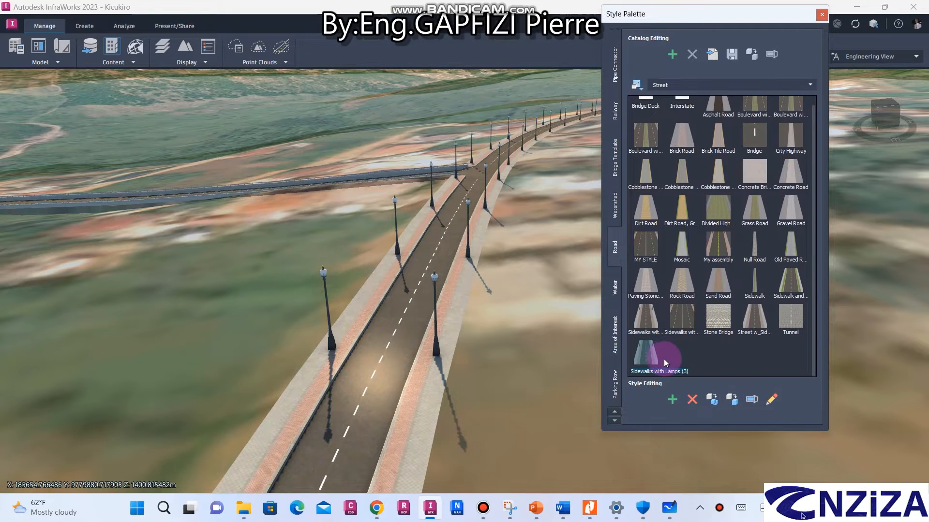
pyautogui.click(654, 373)
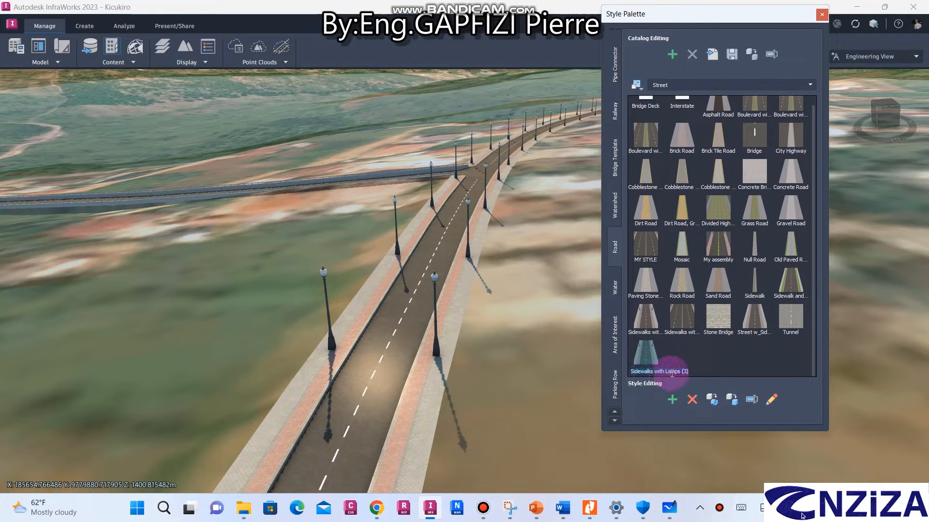
pyautogui.doubleClick(647, 350)
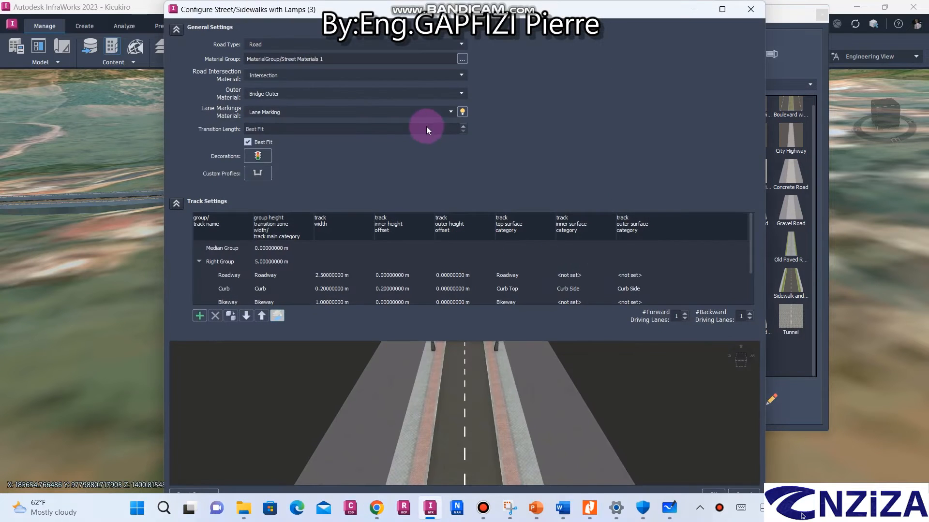
# Set the right group's roadway track width to 3.50 m in the copied style.
pyautogui.scroll(5, 452, 434)
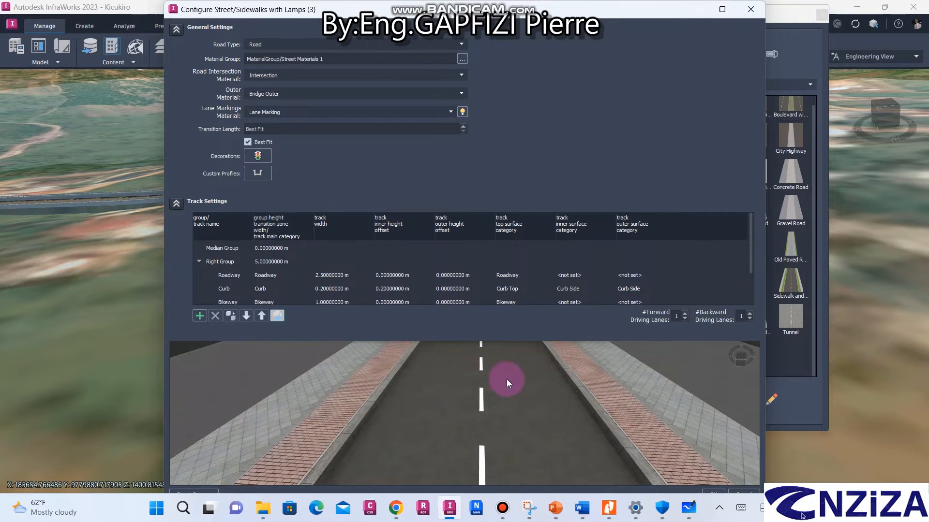
pyautogui.moveTo(507, 379); pyautogui.dragTo(431, 382)
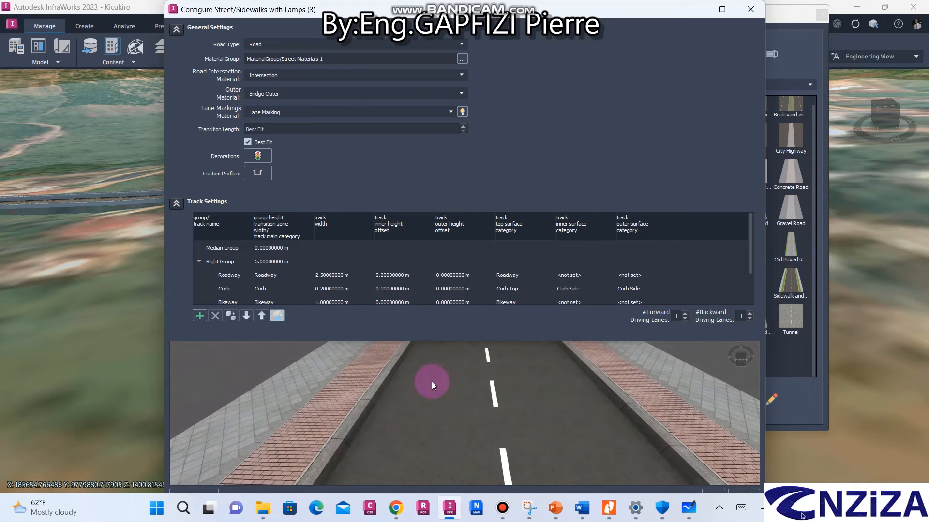
pyautogui.doubleClick(319, 277)
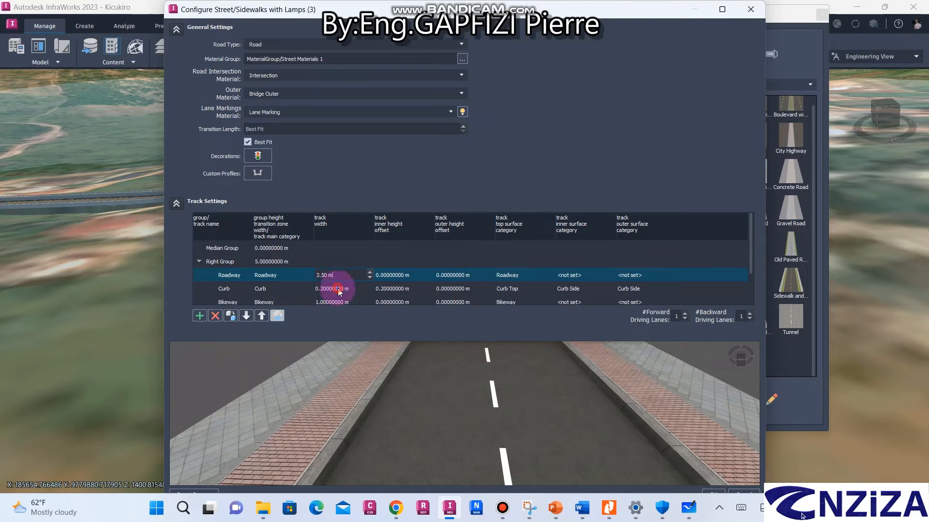
pyautogui.click(334, 289)
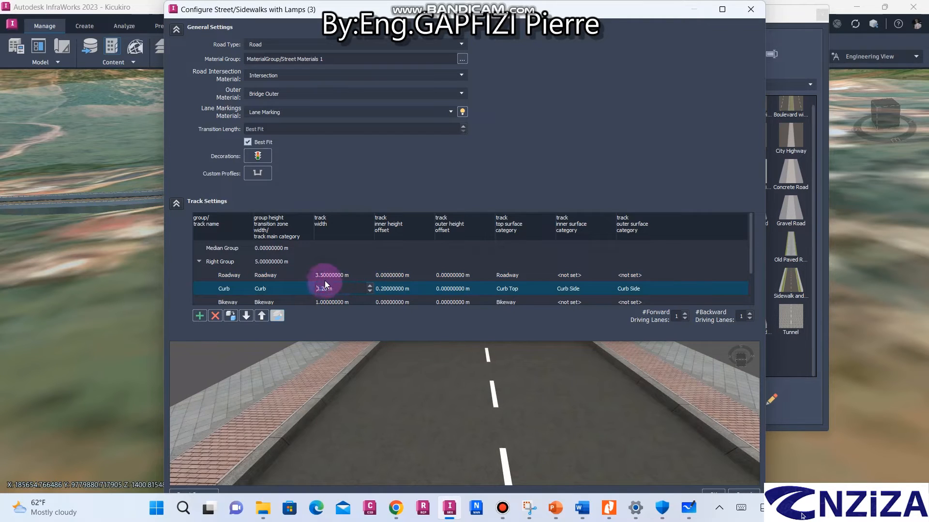
# Restore the curb track's width to 0.2 m.
pyautogui.scroll(-1, 336, 291)
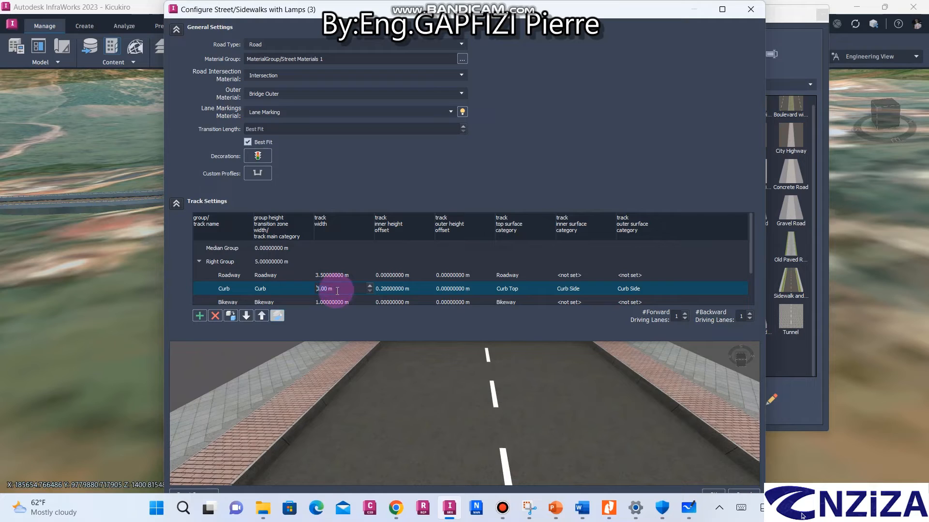
pyautogui.scroll(3, 337, 290)
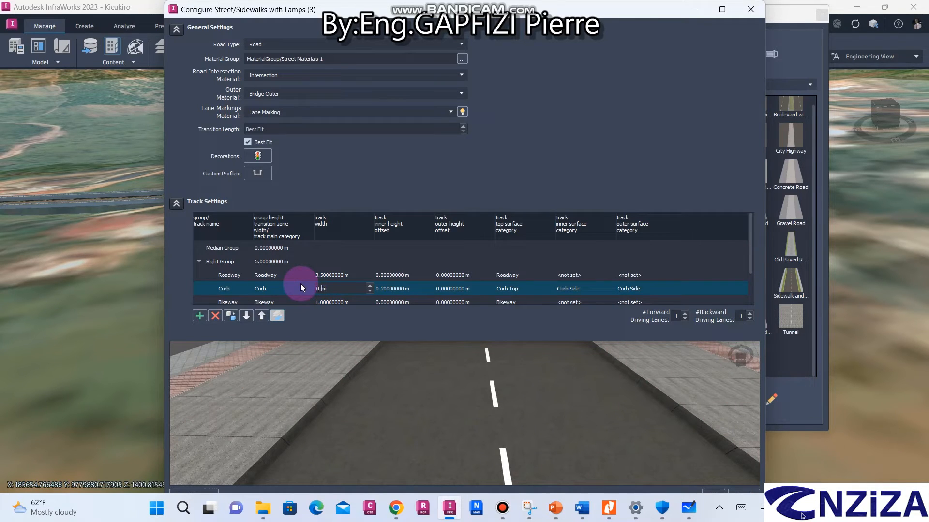
pyautogui.write('2')
pyautogui.click(367, 263)
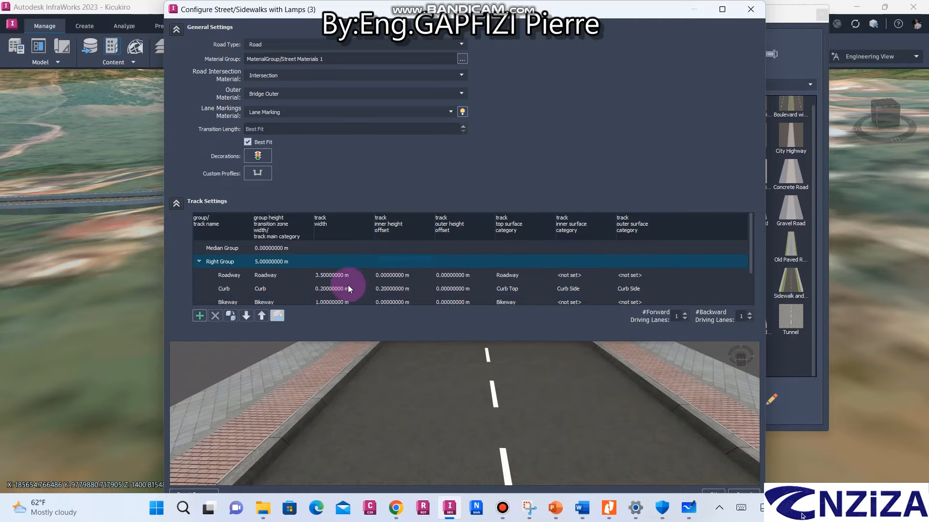
# Examine the bikeway and sidewalk tracks, including the main categories available for the sidewalk.
pyautogui.scroll(-1, 347, 289)
pyautogui.doubleClick(236, 276)
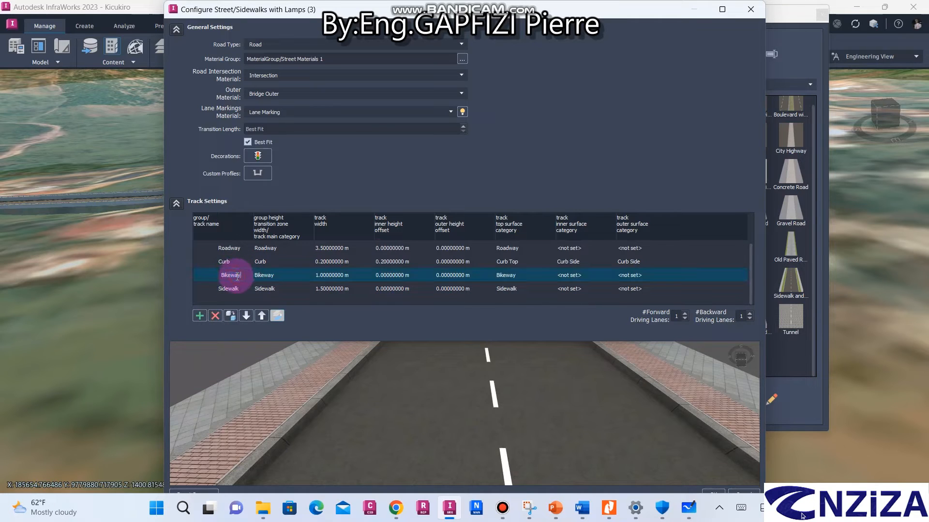
pyautogui.click(341, 283)
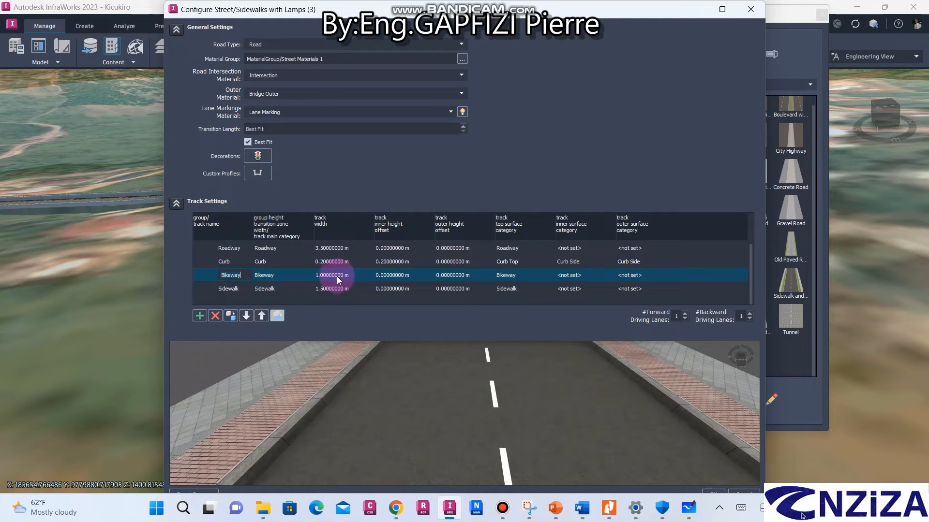
pyautogui.click(263, 289)
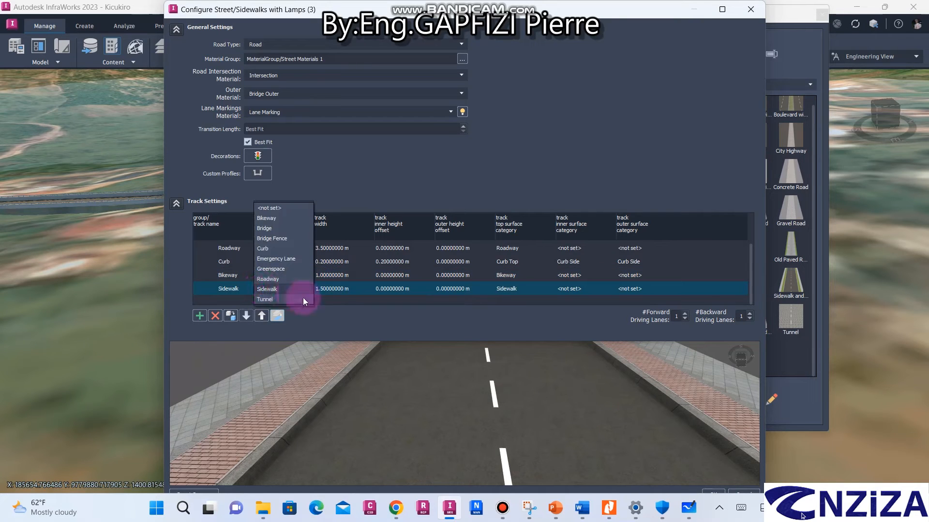
pyautogui.click(277, 301)
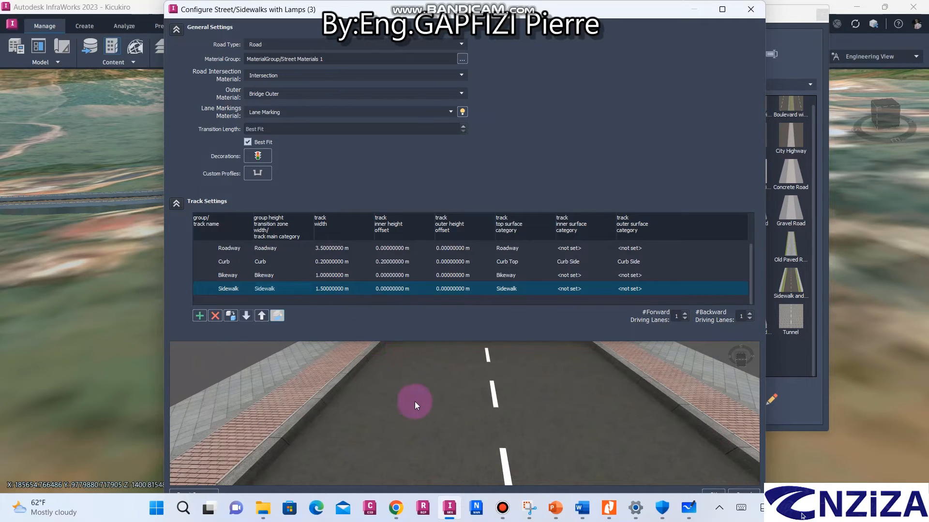
# Add a track named Green space between the bikeway and the sidewalk, with a width of 0.6 m.
pyautogui.moveTo(414, 404); pyautogui.dragTo(268, 299)
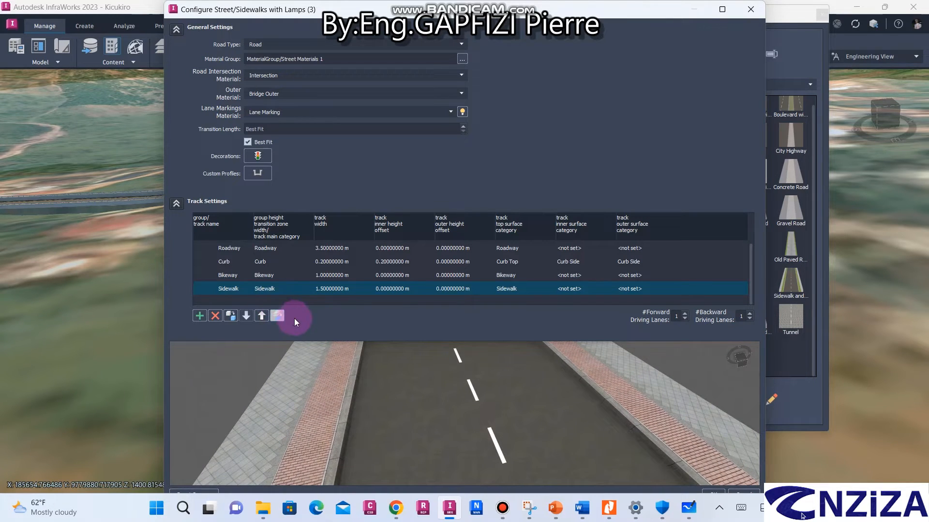
pyautogui.click(199, 316)
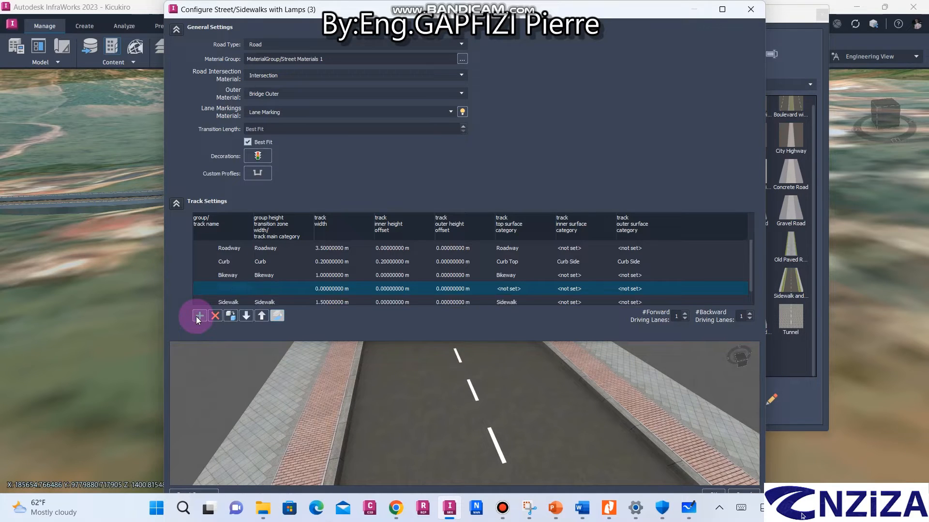
pyautogui.doubleClick(237, 291)
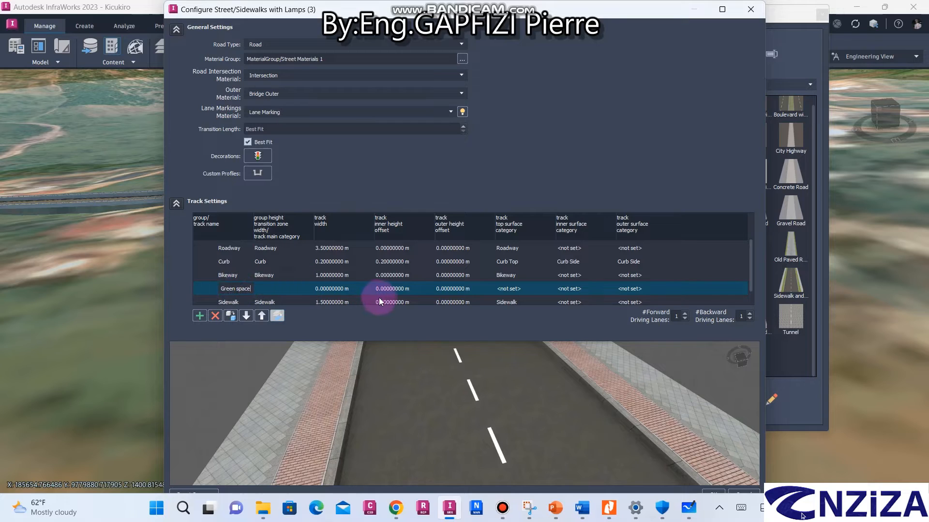
pyautogui.doubleClick(344, 287)
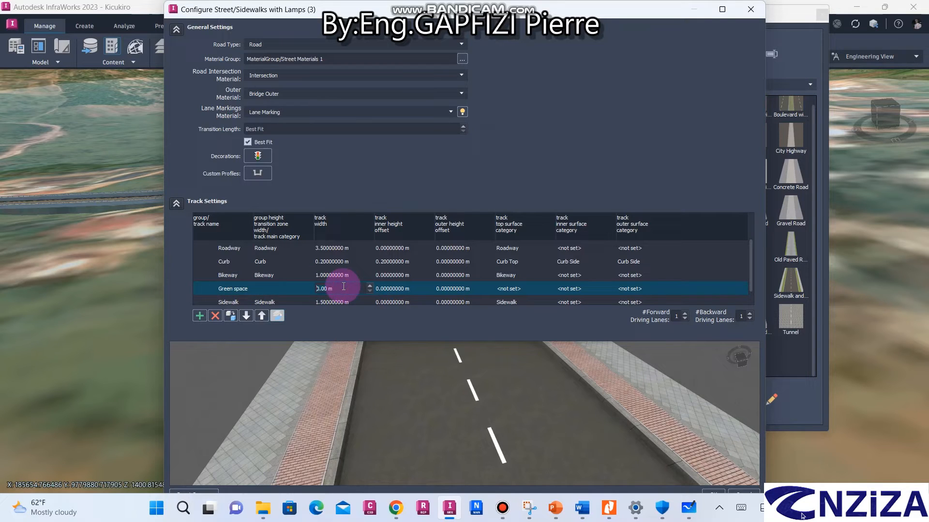
pyautogui.write('0.6')
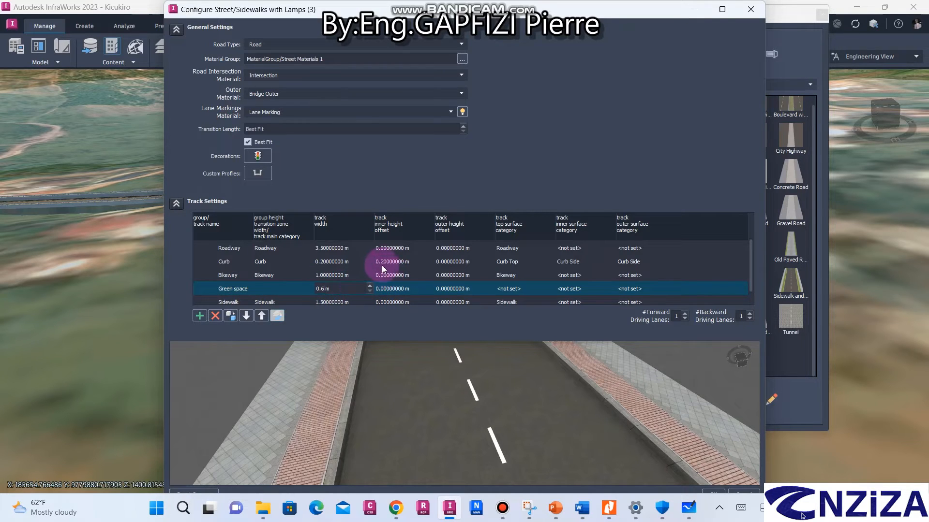
pyautogui.doubleClick(385, 261)
# Set the Green space track's top surface category to Greenspace.
pyautogui.doubleClick(458, 289)
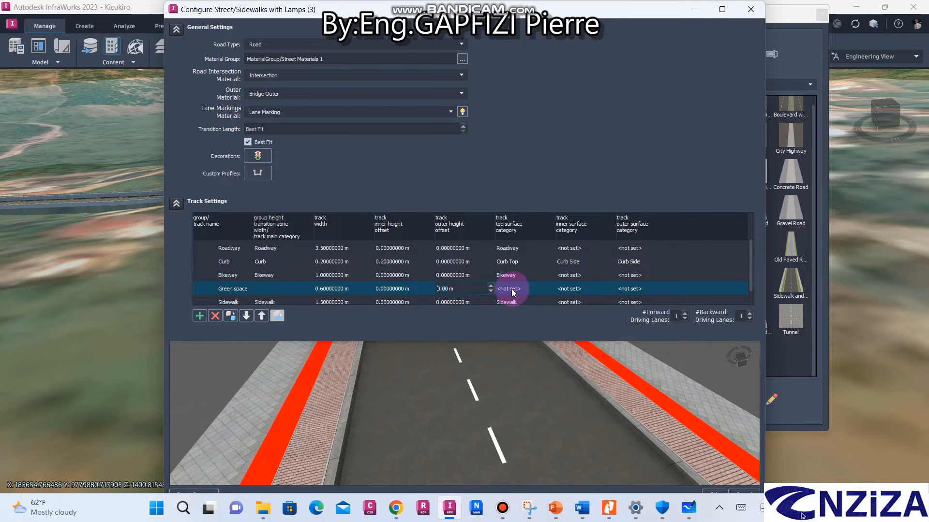
pyautogui.click(513, 290)
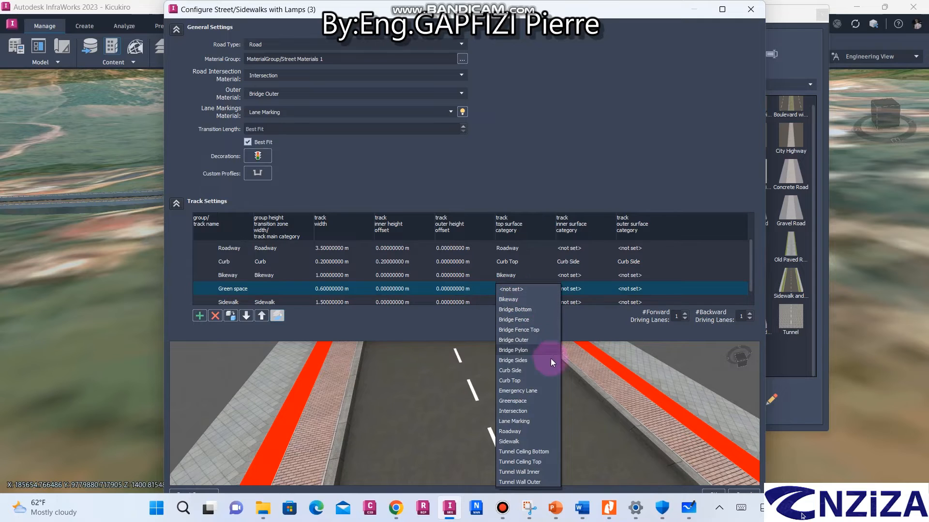
pyautogui.click(532, 401)
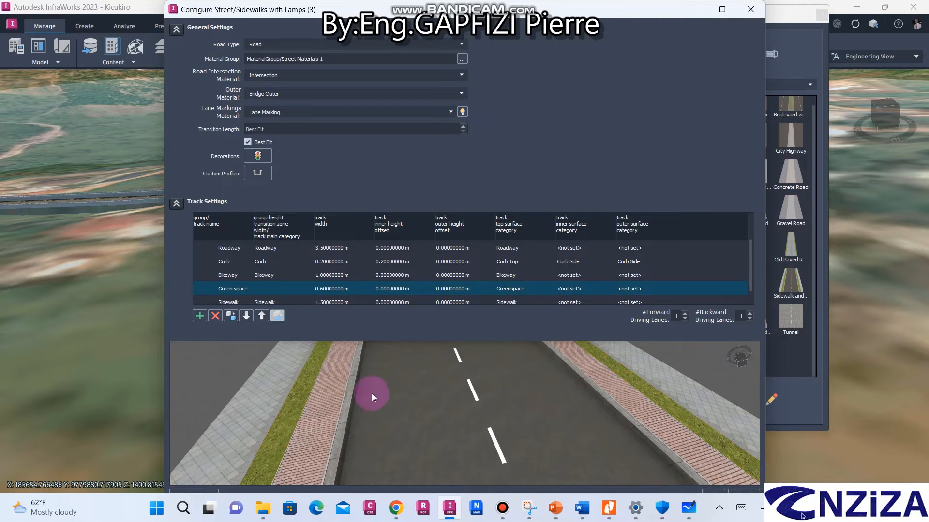
# Inspect the grass strip on both sides in the preview and set the forward driving lanes to 2.
pyautogui.moveTo(291, 428); pyautogui.dragTo(284, 289)
pyautogui.scroll(-1, 289, 289)
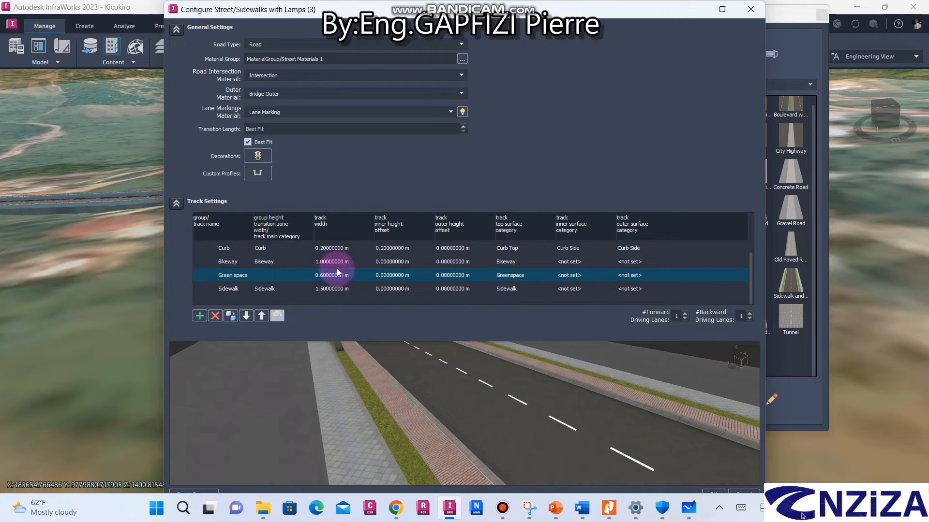
pyautogui.moveTo(585, 401); pyautogui.dragTo(657, 348)
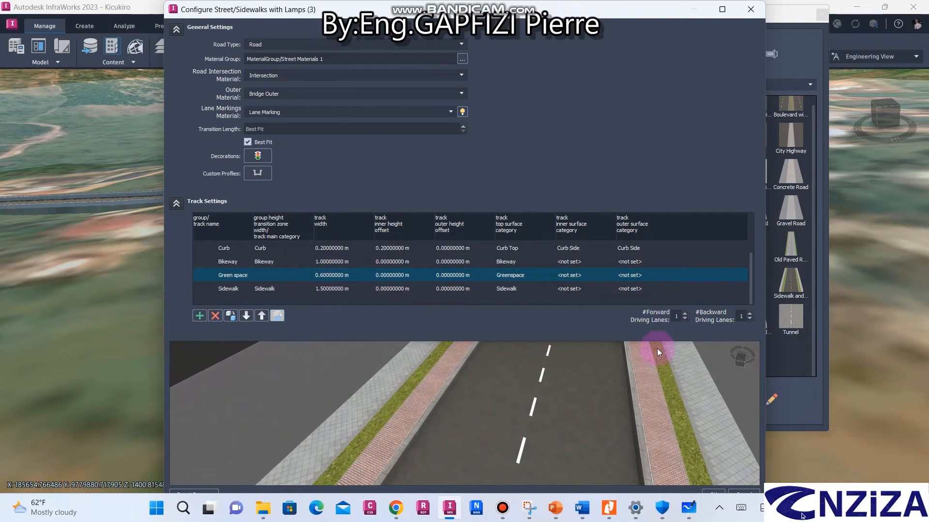
pyautogui.click(686, 313)
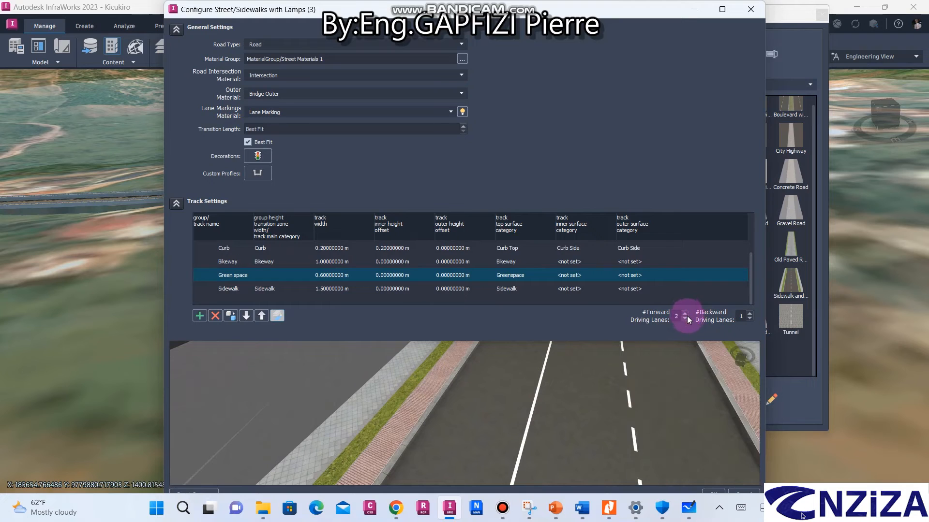
# Set the backward driving lanes to 2, check the four-lane road in the preview, and save the style configuration.
pyautogui.click(750, 314)
pyautogui.moveTo(512, 393); pyautogui.dragTo(566, 394)
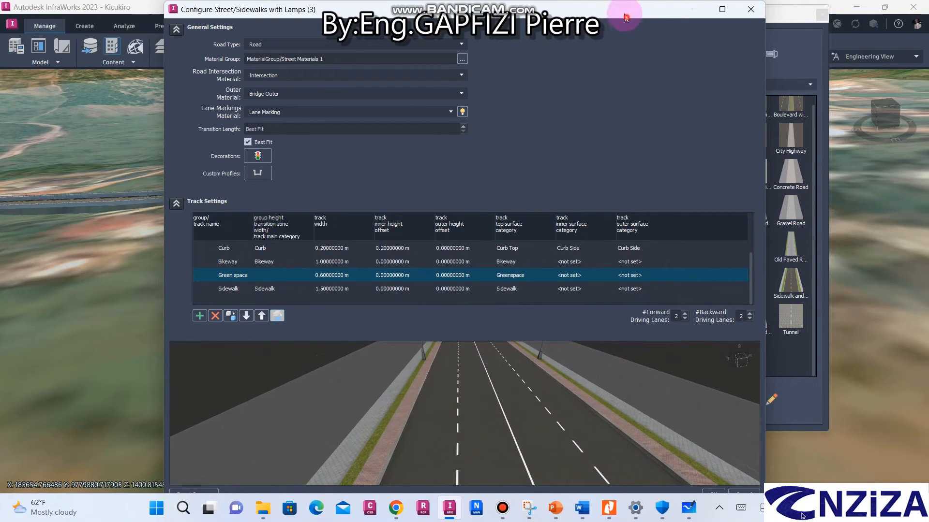
pyautogui.doubleClick(612, 23)
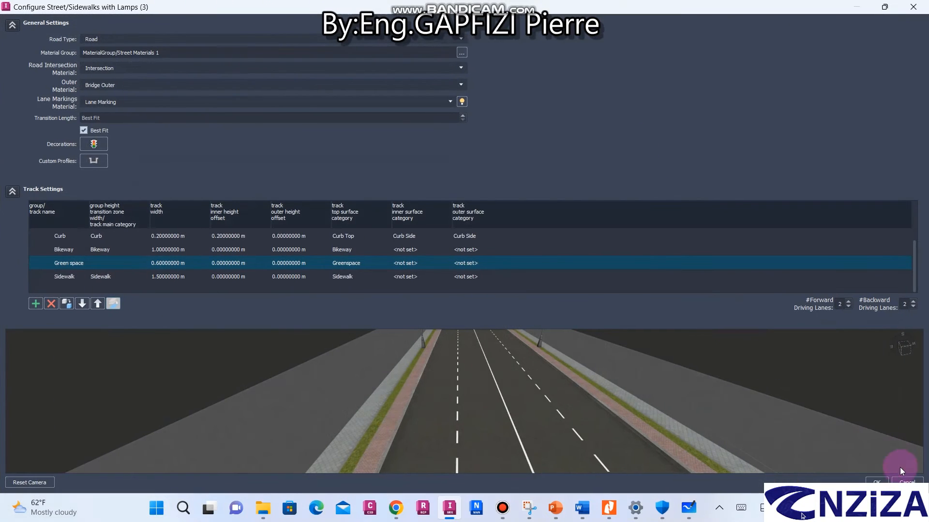
pyautogui.click(877, 481)
# Apply the customised copy of the Sidewalks with Lamps style to the lamp-lined main road in the model.
pyautogui.click(639, 368)
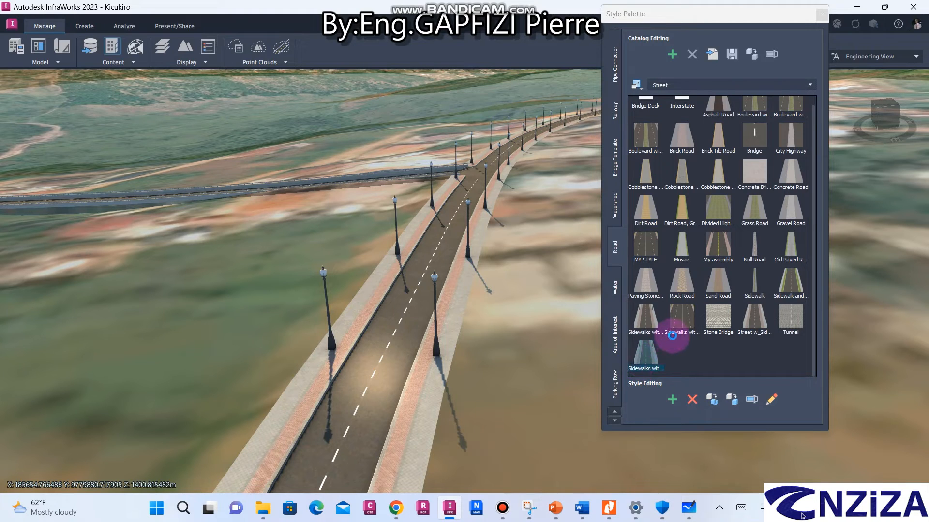
pyautogui.click(672, 360)
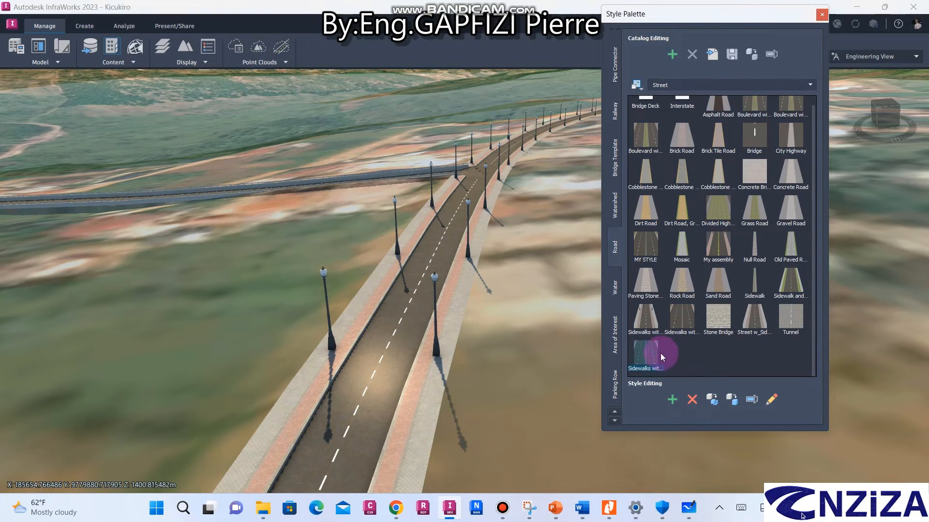
pyautogui.moveTo(650, 359); pyautogui.dragTo(342, 341)
pyautogui.scroll(-3, 379, 321)
pyautogui.scroll(-3, 404, 315)
pyautogui.moveTo(405, 314)
pyautogui.mouseDown()
pyautogui.moveTo(429, 346)
pyautogui.moveTo(407, 345)
pyautogui.moveTo(397, 318)
pyautogui.moveTo(406, 338)
pyautogui.moveTo(410, 305)
pyautogui.mouseUp()
pyautogui.scroll(5, 399, 337)
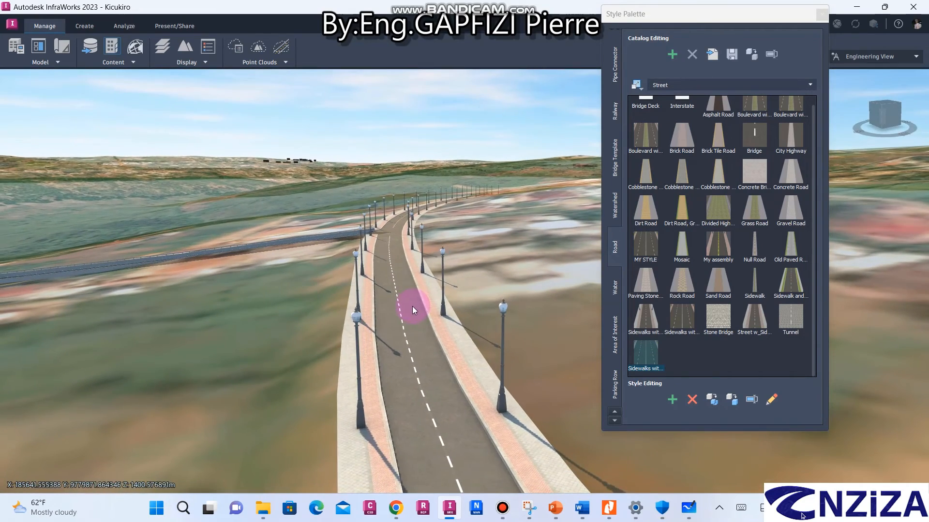
pyautogui.click(648, 353)
pyautogui.moveTo(647, 353); pyautogui.dragTo(386, 288)
# Apply the same customised street style to the side road that meets the main road at the T-intersection.
pyautogui.scroll(8, 416, 290)
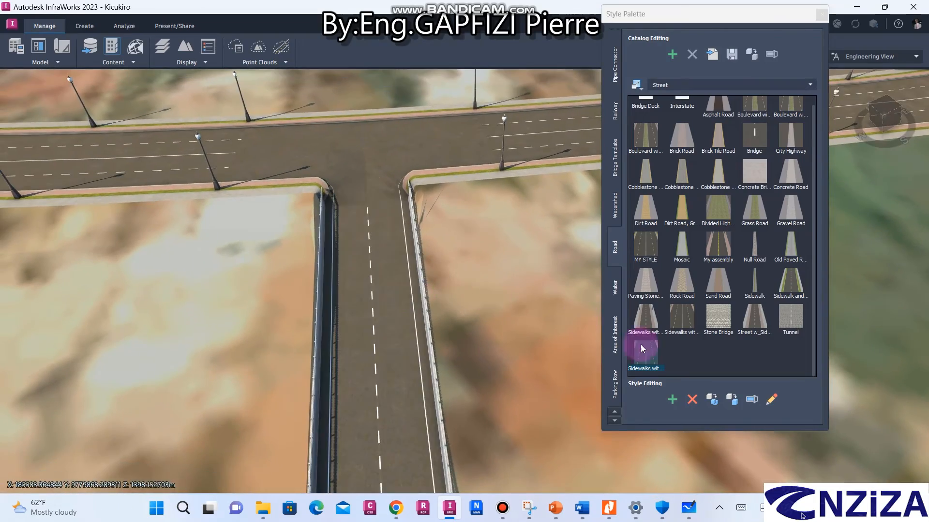
pyautogui.moveTo(643, 346); pyautogui.dragTo(376, 308)
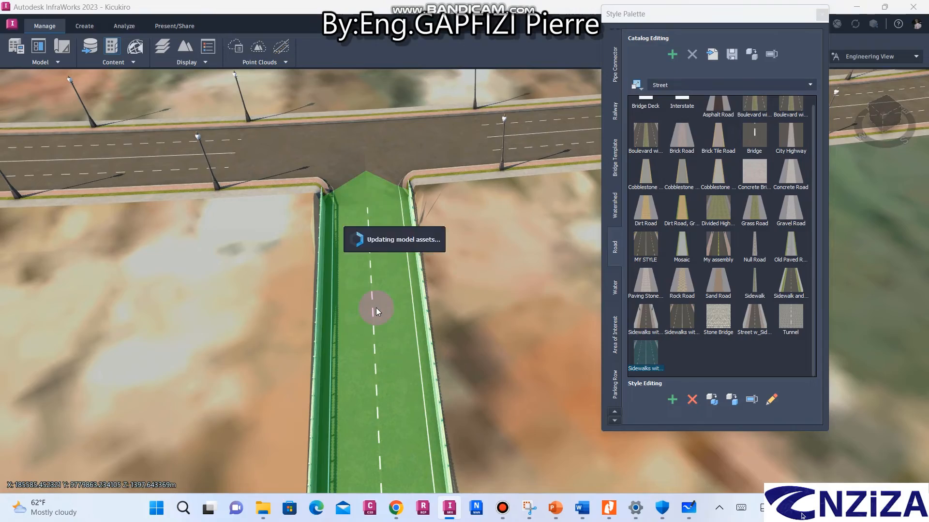
pyautogui.scroll(-4, 382, 235)
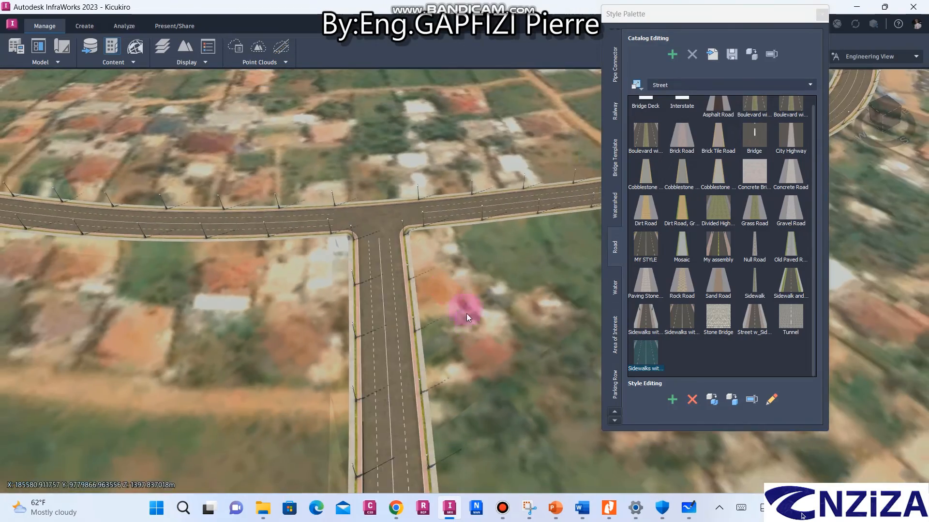
# Examine the restyled roads and their intersection, checking the lanes, bikeways, green strips, sidewalks and lamps from several angles.
pyautogui.moveTo(467, 313); pyautogui.dragTo(421, 274)
pyautogui.scroll(-2, 458, 300)
pyautogui.moveTo(459, 299); pyautogui.dragTo(393, 274)
pyautogui.scroll(-6, 389, 268)
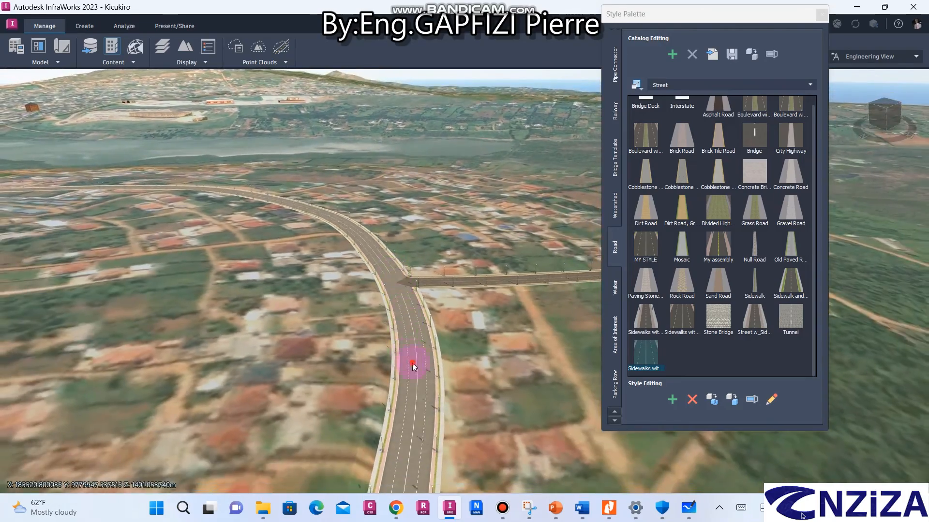
pyautogui.moveTo(412, 363); pyautogui.dragTo(415, 421)
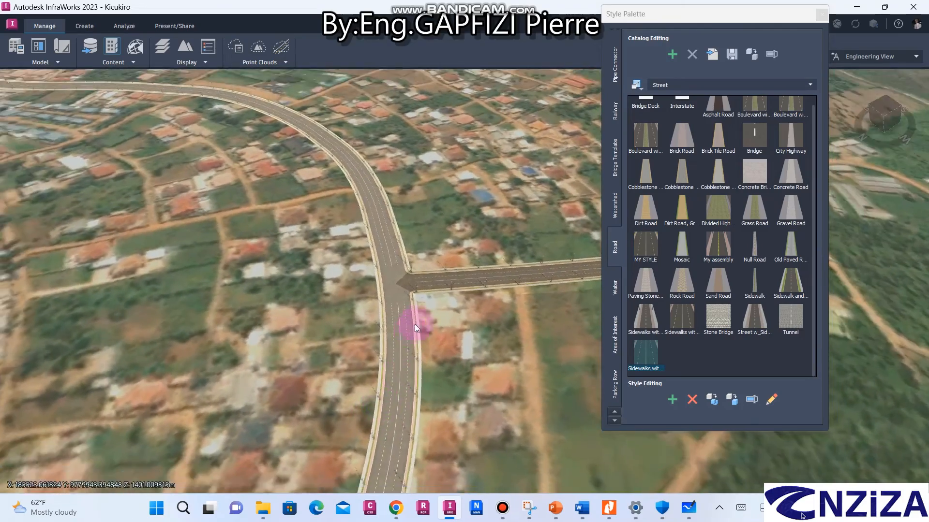
pyautogui.scroll(6, 407, 279)
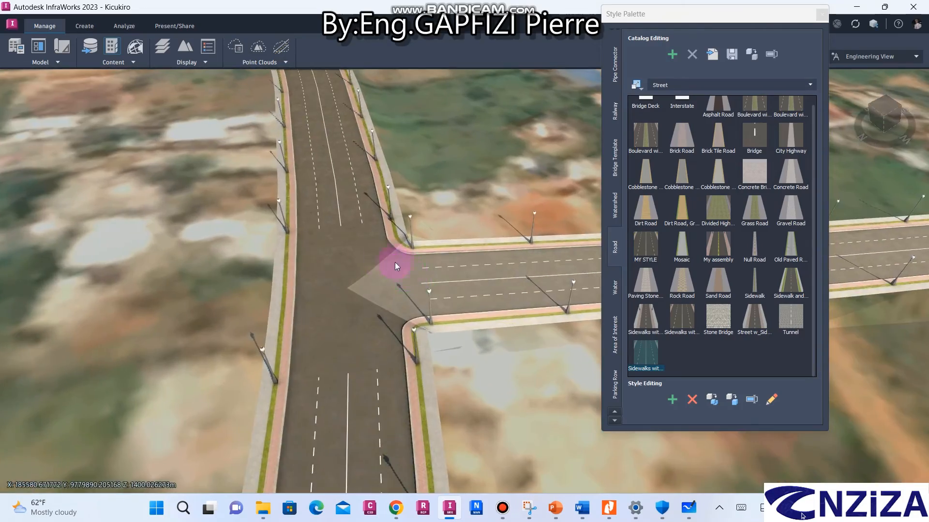
pyautogui.moveTo(394, 262); pyautogui.dragTo(460, 265)
pyautogui.moveTo(547, 215); pyautogui.dragTo(455, 300)
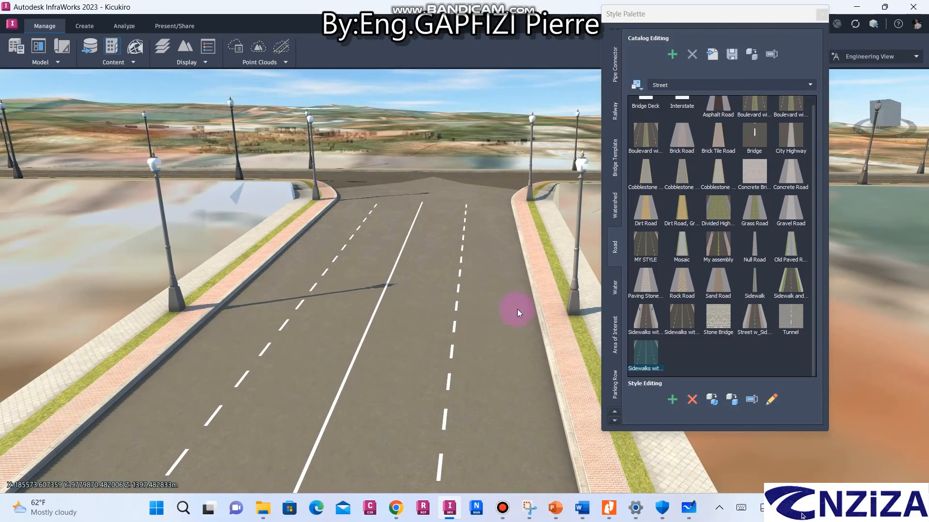
pyautogui.moveTo(532, 269); pyautogui.dragTo(643, 393)
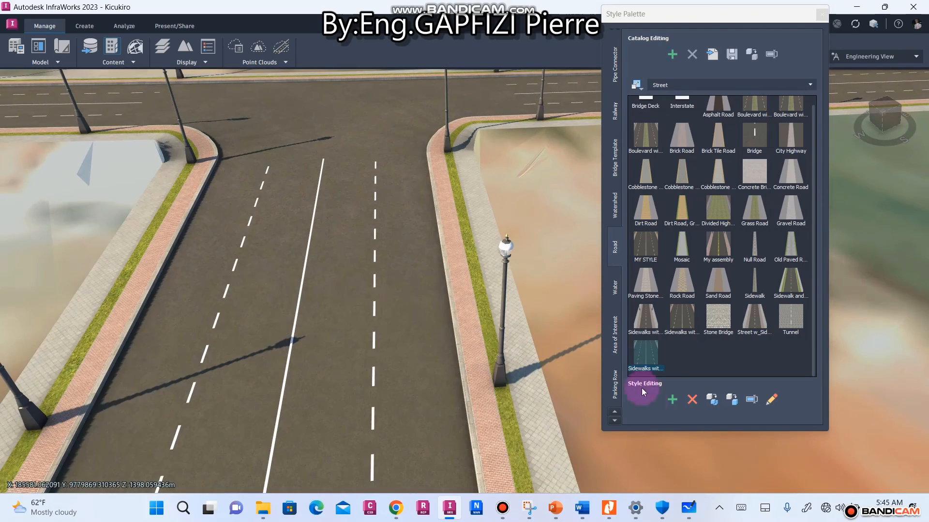
pyautogui.click(510, 498)
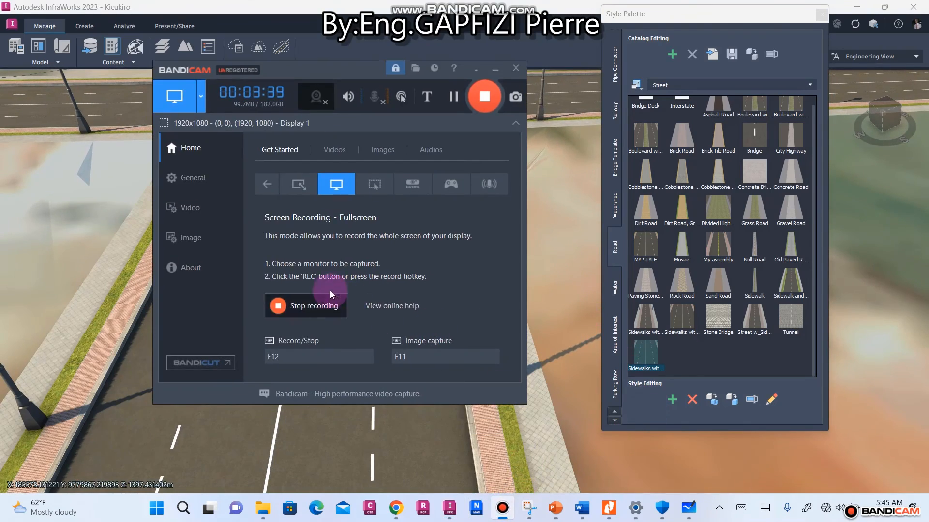
pyautogui.click(305, 304)
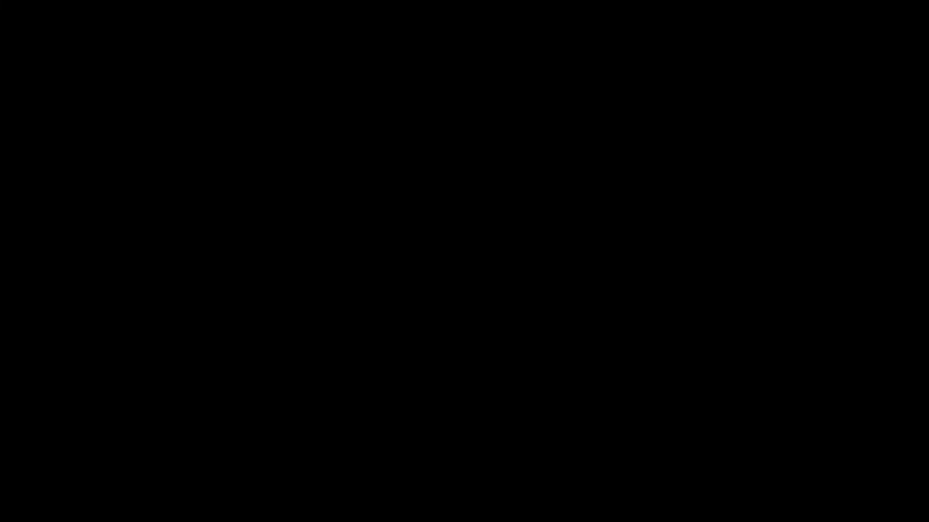